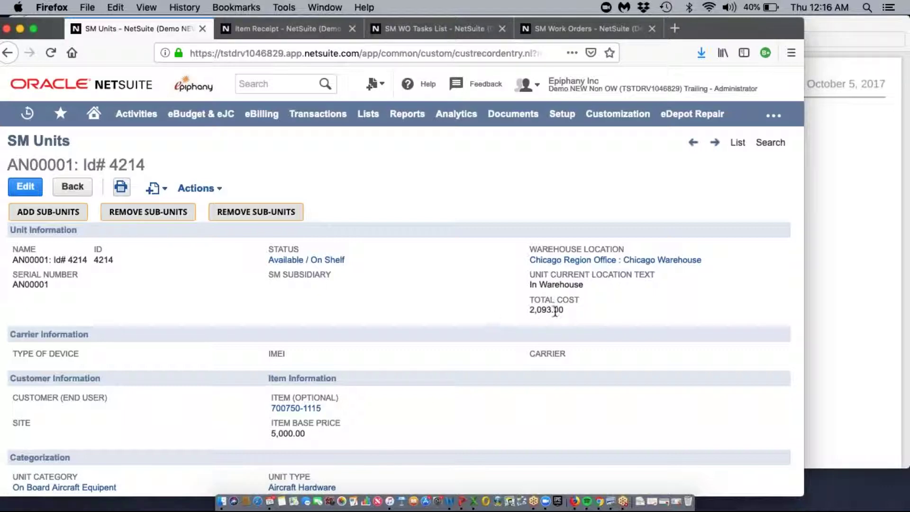
Review unit AN00001's general, item, categorization and contract information, and show its order, receipt and fulfillment details.
{"action": "scroll", "coordinate": [348, 367], "scroll_direction": "down", "scroll_amount": 5}
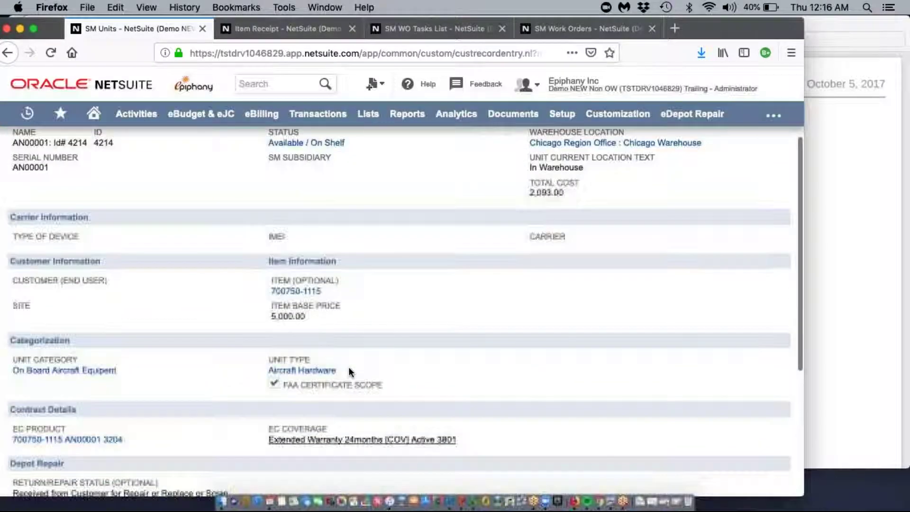
{"action": "scroll", "coordinate": [349, 367], "scroll_direction": "down", "scroll_amount": 3}
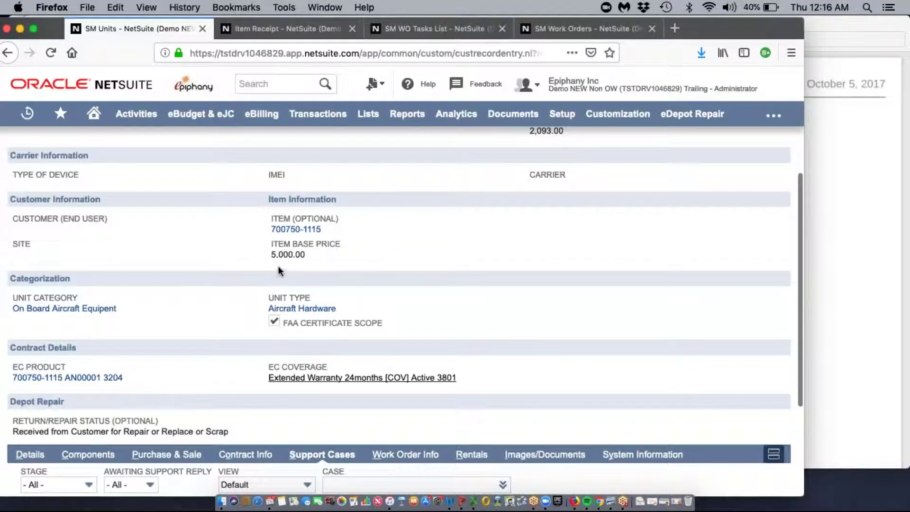
{"action": "scroll", "coordinate": [175, 314], "scroll_direction": "down", "scroll_amount": 2}
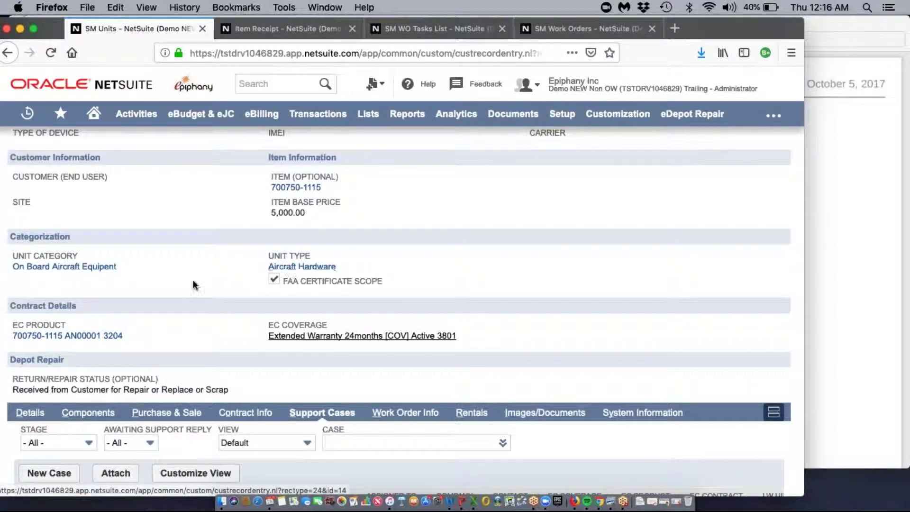
{"action": "scroll", "coordinate": [159, 332], "scroll_direction": "down", "scroll_amount": 3}
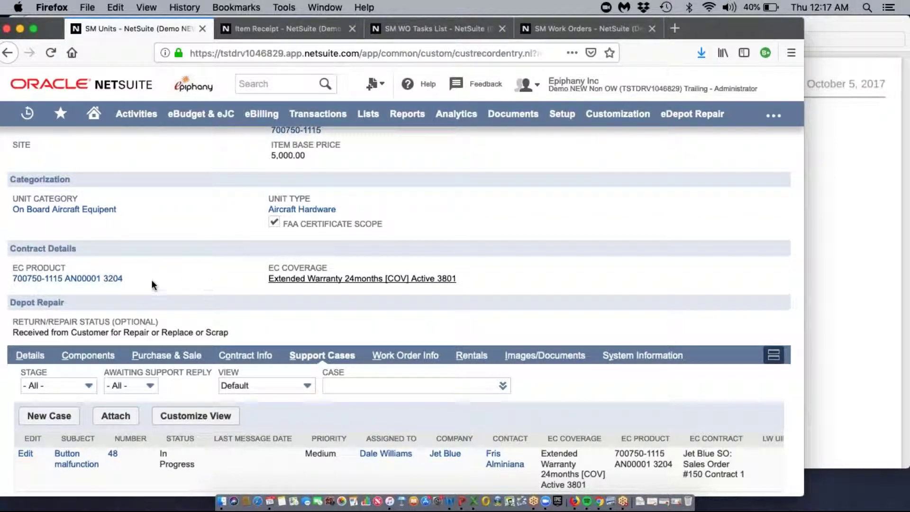
{"action": "scroll", "coordinate": [227, 281], "scroll_direction": "down", "scroll_amount": 2}
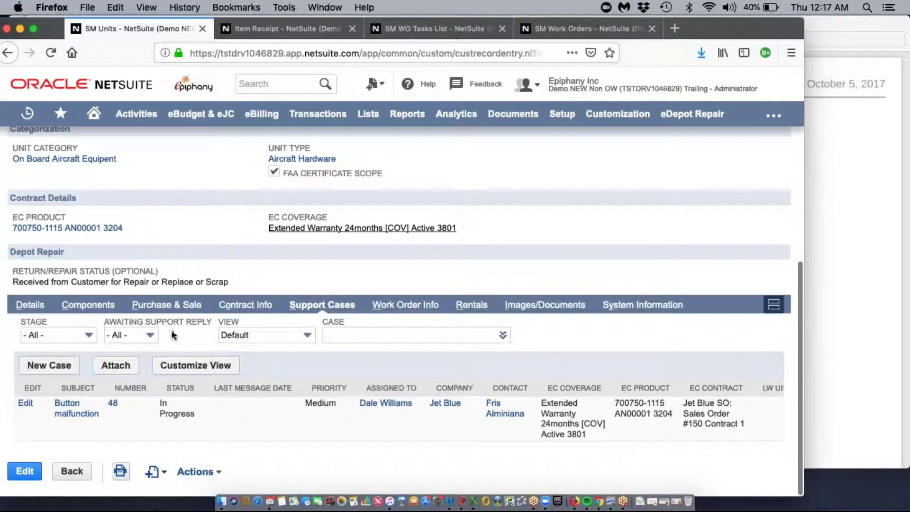
{"action": "left_click", "coordinate": [30, 305]}
{"action": "scroll", "coordinate": [161, 387], "scroll_direction": "down", "scroll_amount": 1}
{"action": "scroll", "coordinate": [161, 387], "scroll_direction": "down", "scroll_amount": 3}
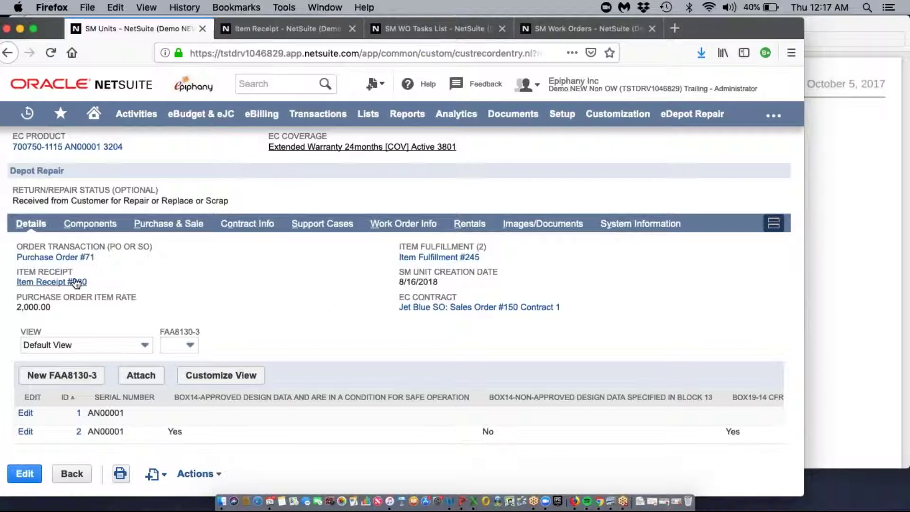
Switch to the open item receipt and examine the list of SM units created from it.
{"action": "left_click", "coordinate": [265, 30]}
{"action": "scroll", "coordinate": [140, 228], "scroll_direction": "up", "scroll_amount": 2}
{"action": "scroll", "coordinate": [140, 225], "scroll_direction": "down", "scroll_amount": 5}
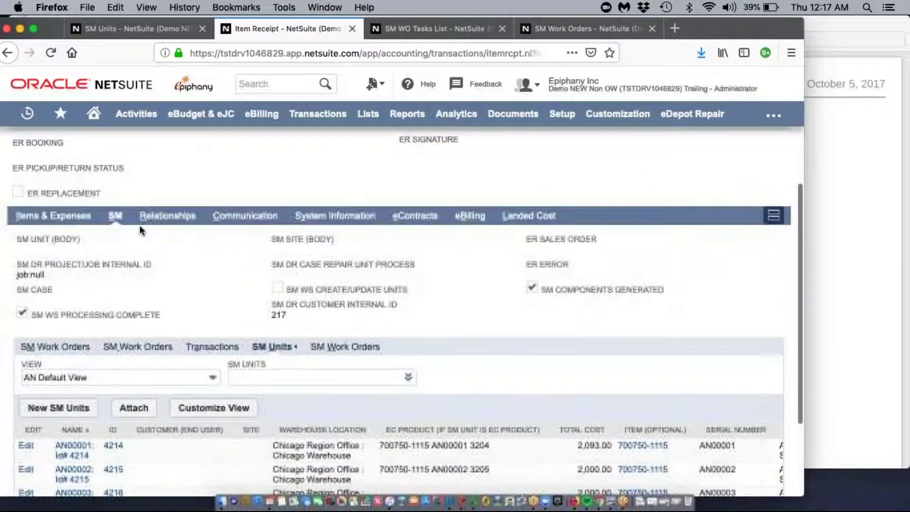
{"action": "scroll", "coordinate": [159, 261], "scroll_direction": "down", "scroll_amount": 3}
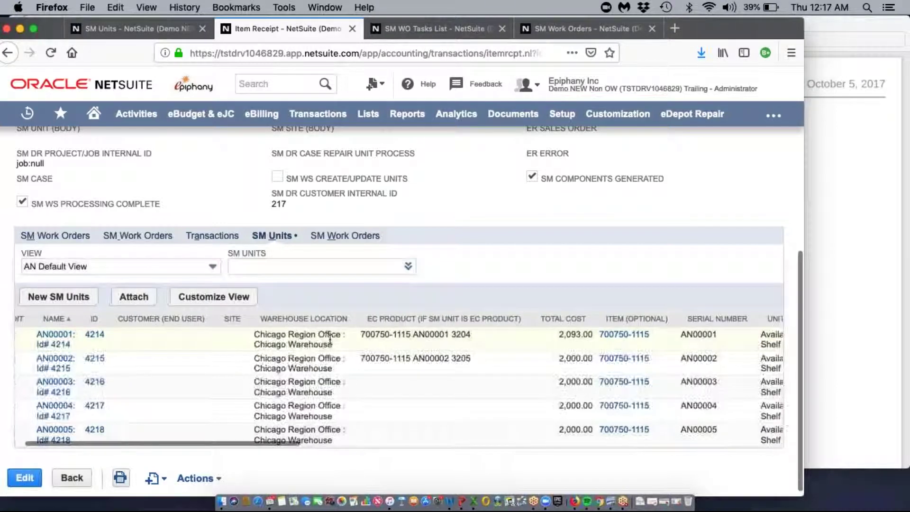
{"action": "scroll", "coordinate": [263, 200], "scroll_direction": "up", "scroll_amount": 3}
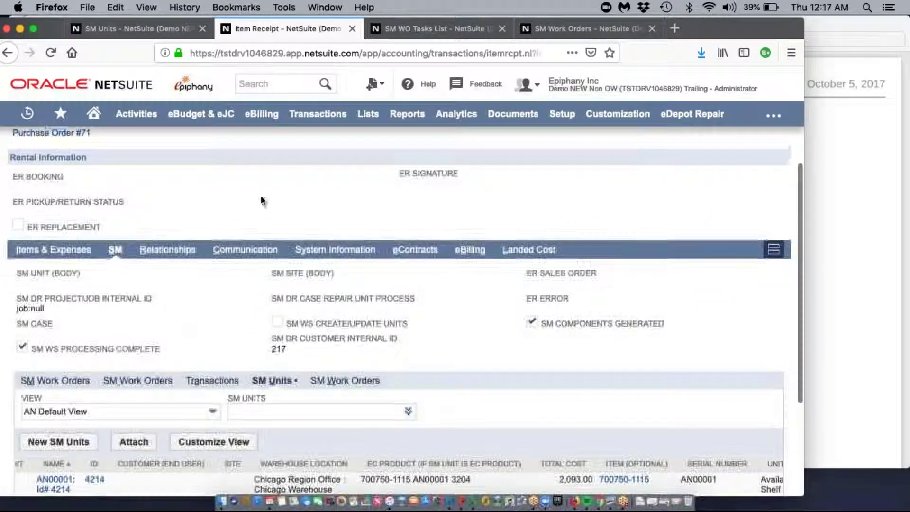
{"action": "left_click", "coordinate": [68, 250]}
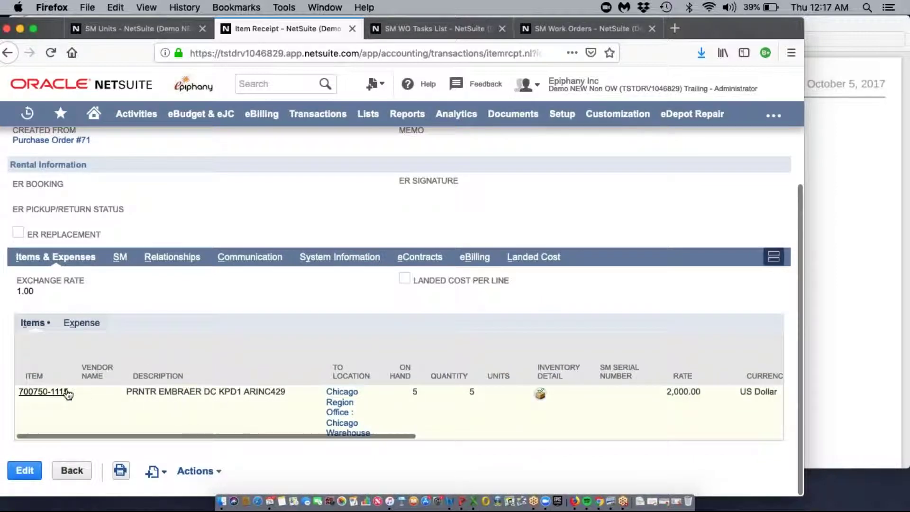
{"action": "left_click", "coordinate": [540, 394]}
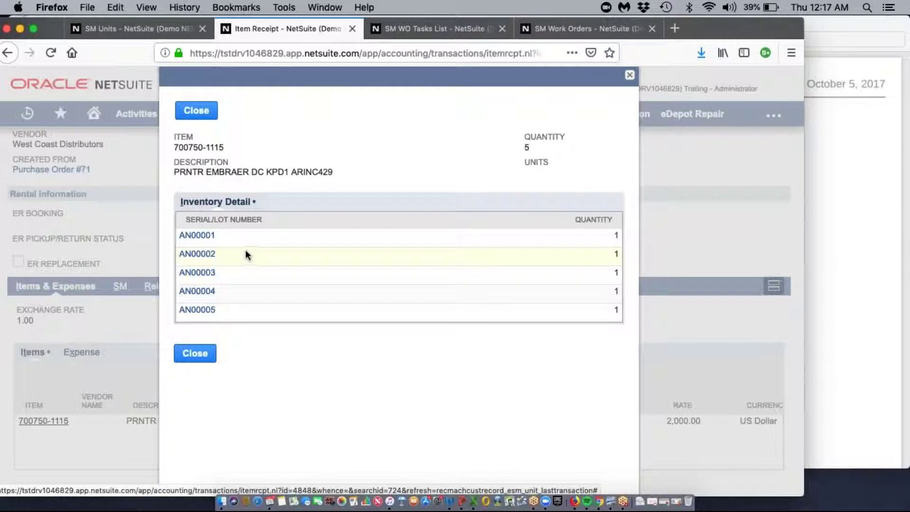
{"action": "left_click", "coordinate": [204, 352]}
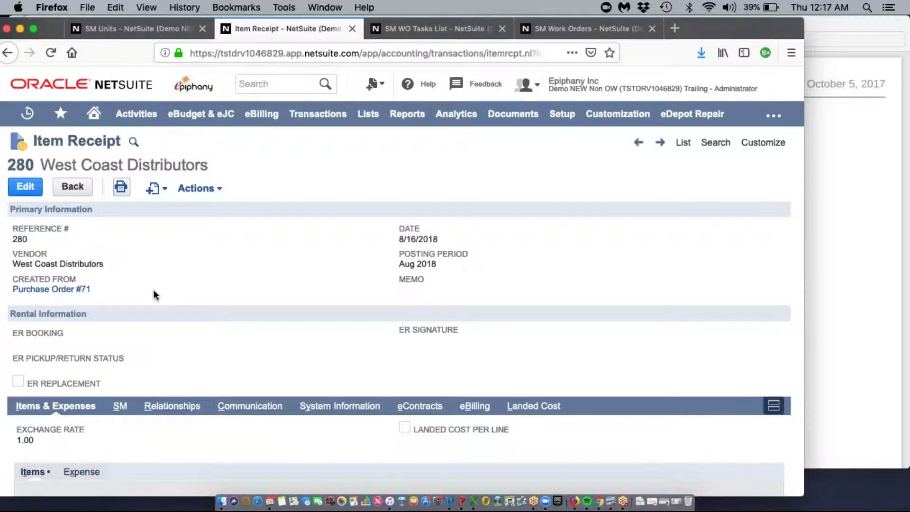
{"action": "scroll", "coordinate": [177, 314], "scroll_direction": "down", "scroll_amount": 5}
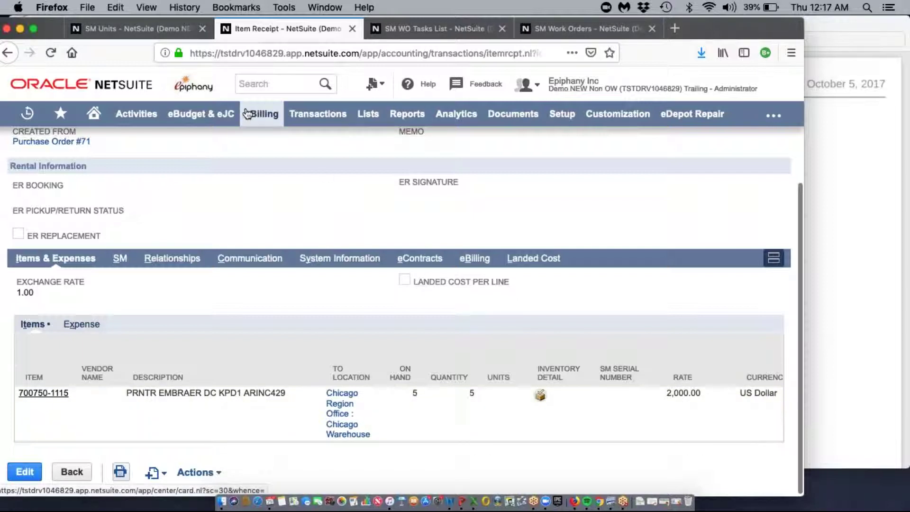
Return to the AN00001 unit record and compare its components' average costs with its total cost, also checking its sub-units.
{"action": "left_click", "coordinate": [134, 27]}
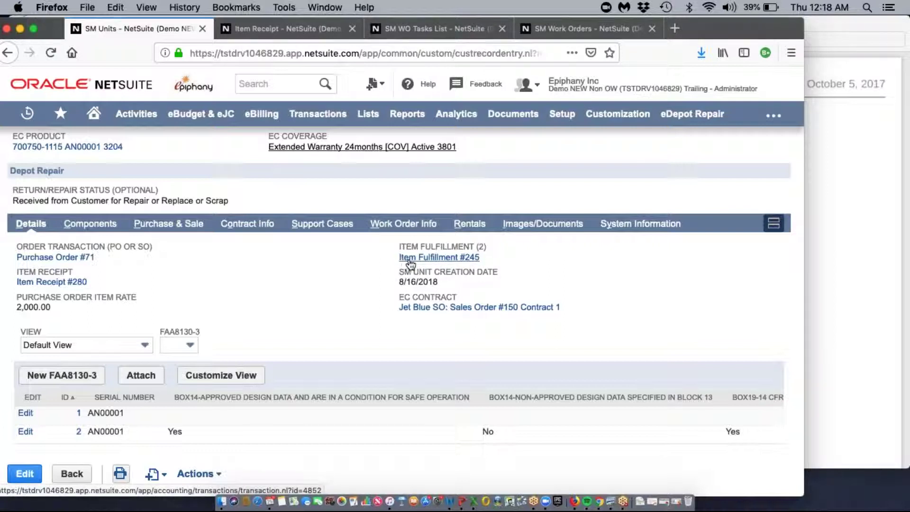
{"action": "left_click", "coordinate": [109, 224]}
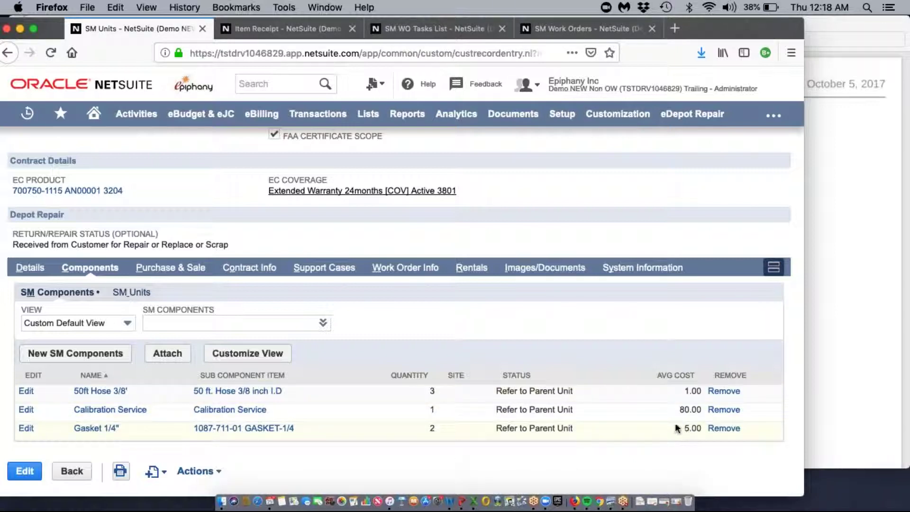
{"action": "scroll", "coordinate": [675, 425], "scroll_direction": "up", "scroll_amount": 10}
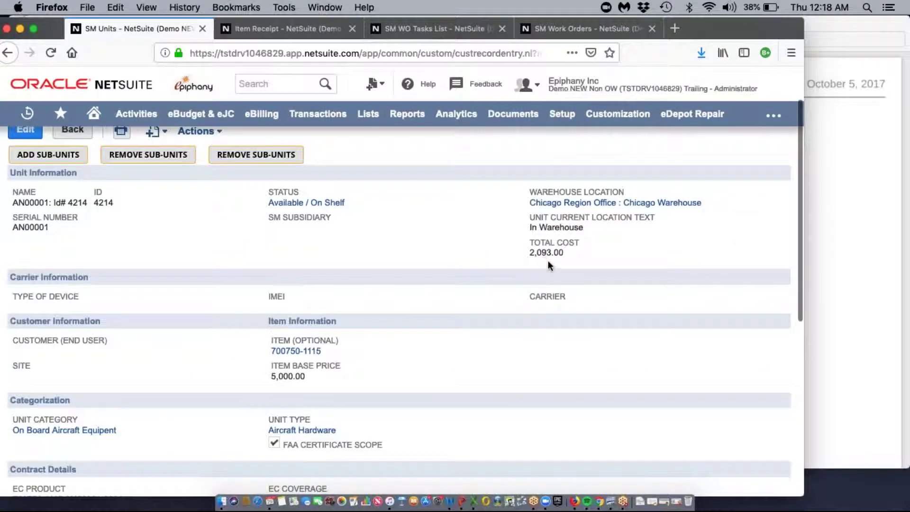
{"action": "scroll", "coordinate": [553, 262], "scroll_direction": "down", "scroll_amount": 7}
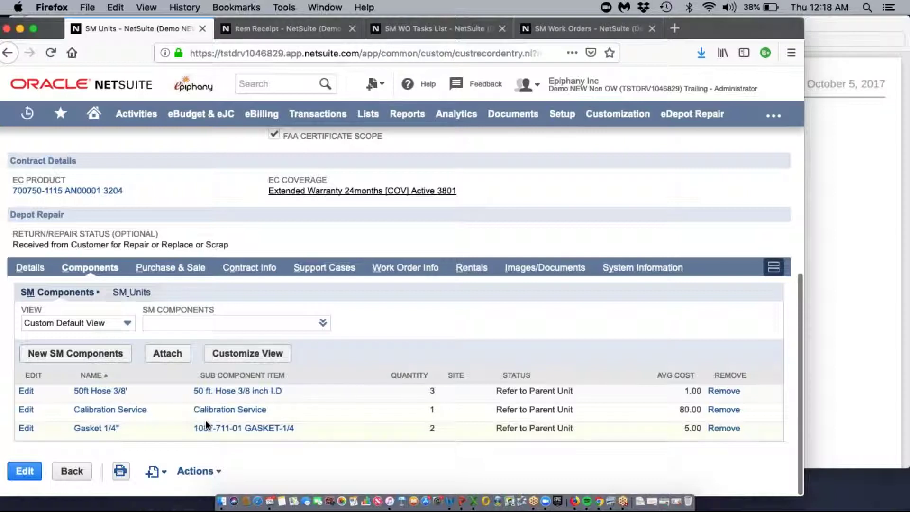
{"action": "left_click", "coordinate": [137, 293]}
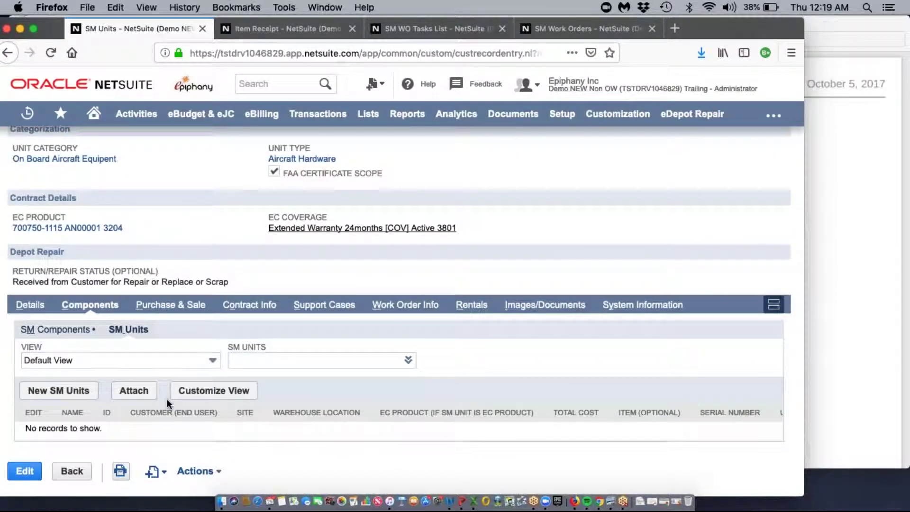
{"action": "left_click", "coordinate": [79, 329]}
Examine the unit's purchase and sale transaction history.
{"action": "left_click", "coordinate": [154, 308]}
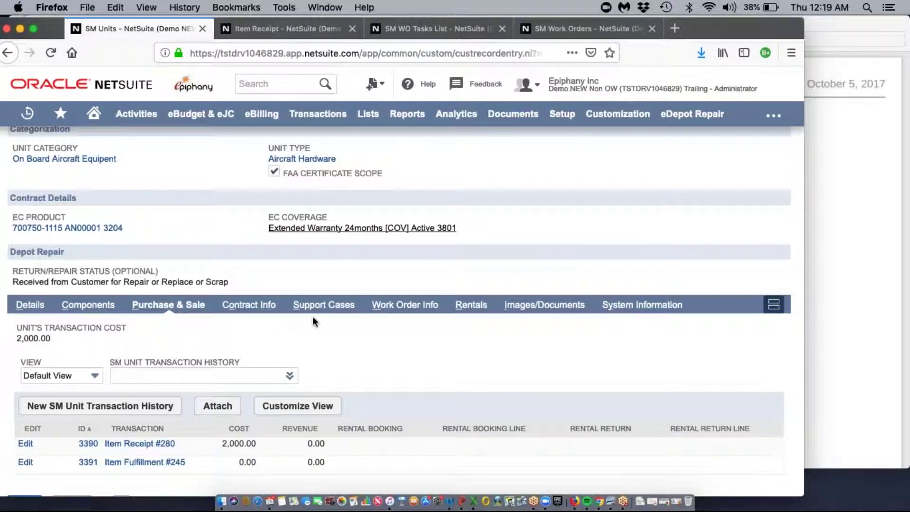
{"action": "scroll", "coordinate": [318, 326], "scroll_direction": "up", "scroll_amount": 5}
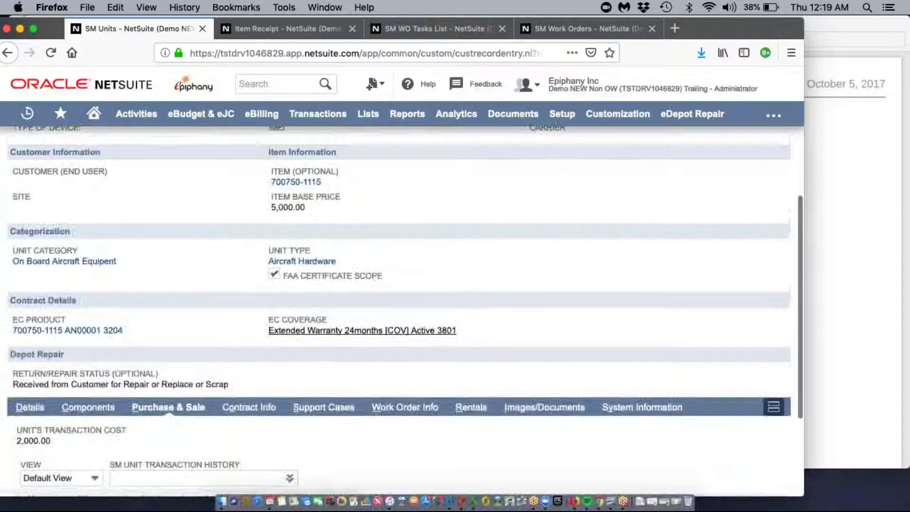
{"action": "scroll", "coordinate": [325, 345], "scroll_direction": "down", "scroll_amount": 1}
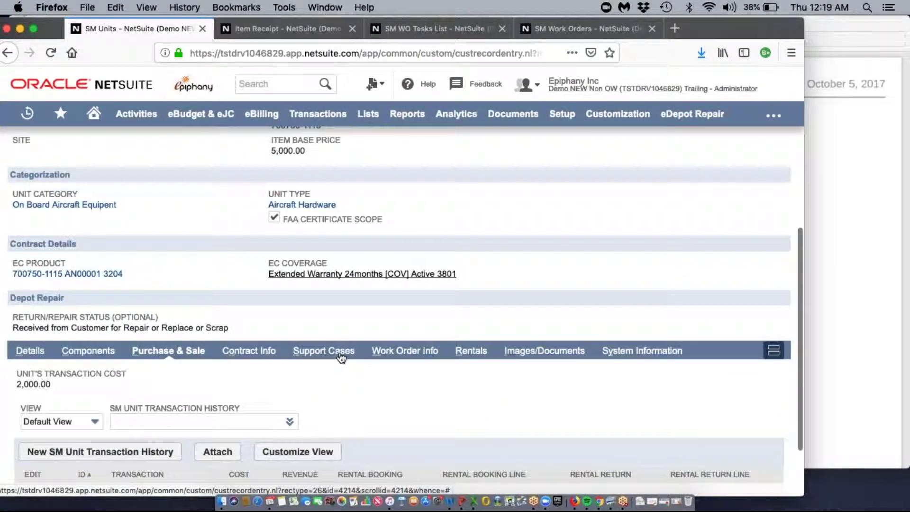
Look through the unit's work order information: RMA transactions, work orders, work order parts and unit inspections.
{"action": "left_click", "coordinate": [390, 351]}
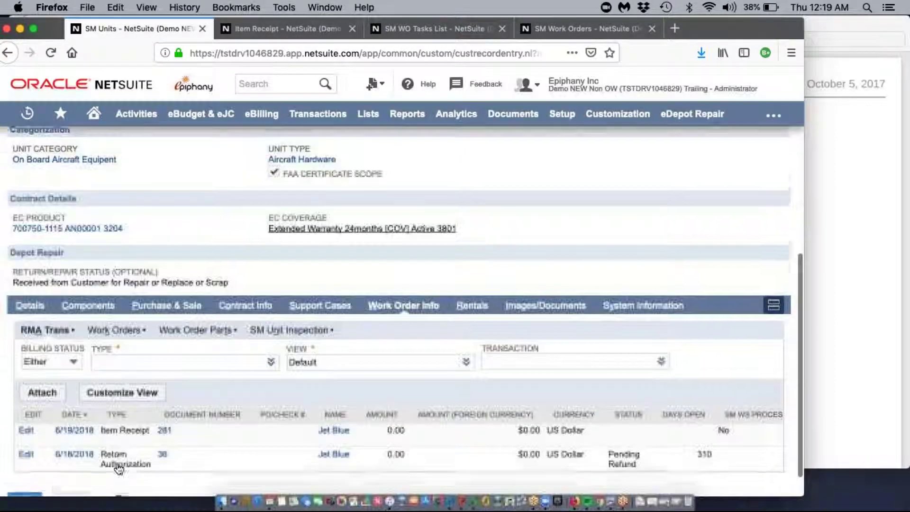
{"action": "scroll", "coordinate": [109, 369], "scroll_direction": "down", "scroll_amount": 2}
{"action": "left_click", "coordinate": [115, 314]}
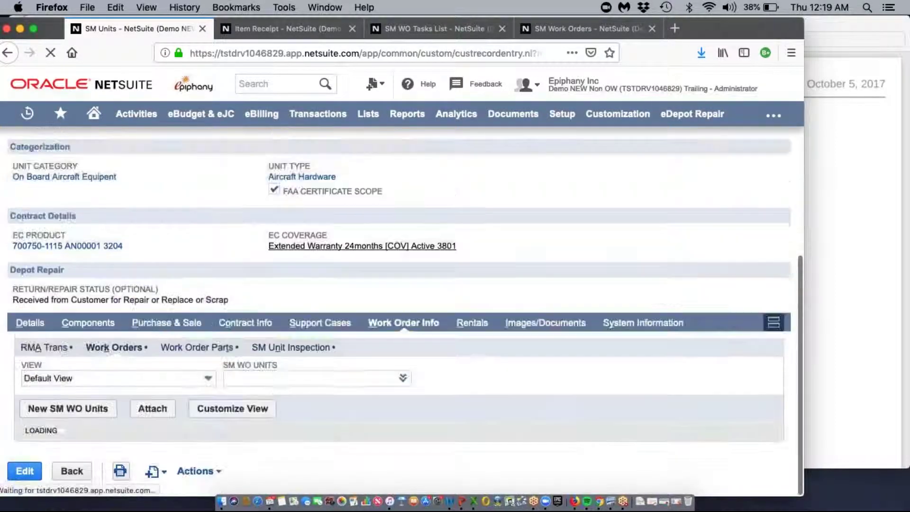
{"action": "left_click", "coordinate": [194, 349]}
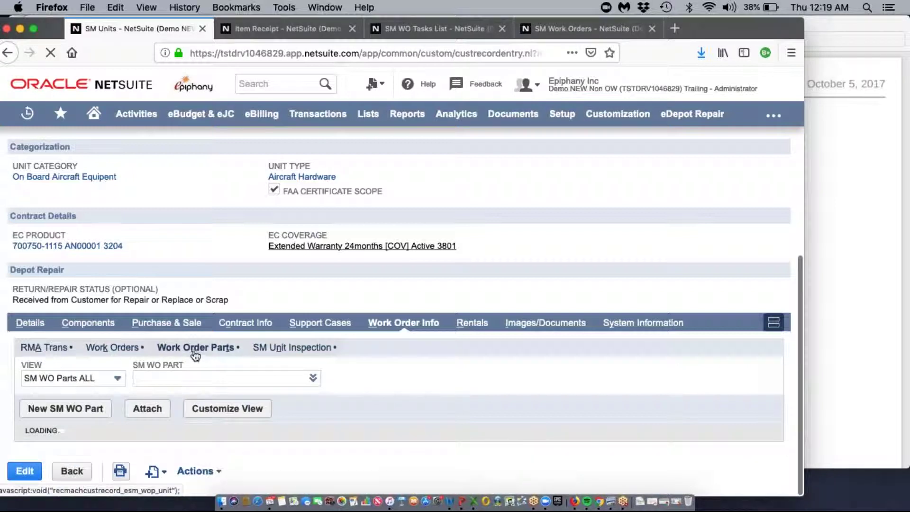
{"action": "left_click", "coordinate": [277, 349]}
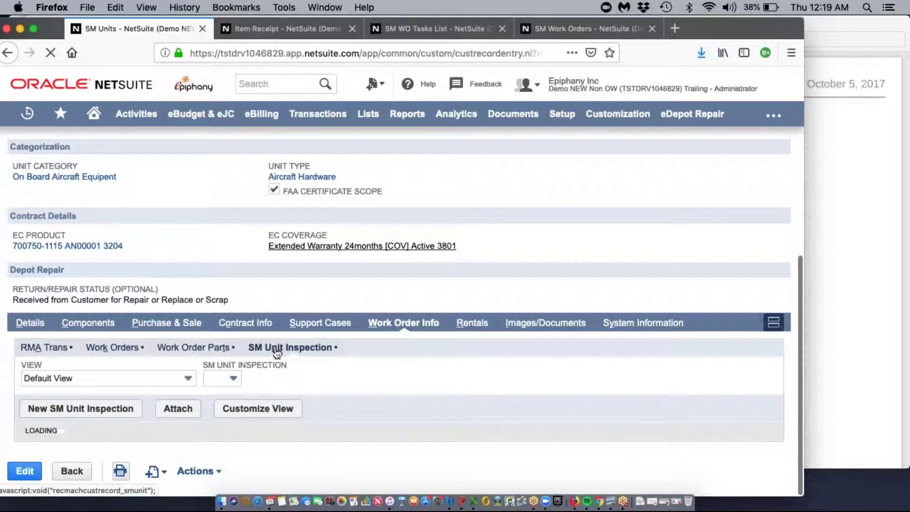
Open the unit's support case 48 and view its SM unit lookup, closing it without selecting a unit.
{"action": "left_click", "coordinate": [322, 324]}
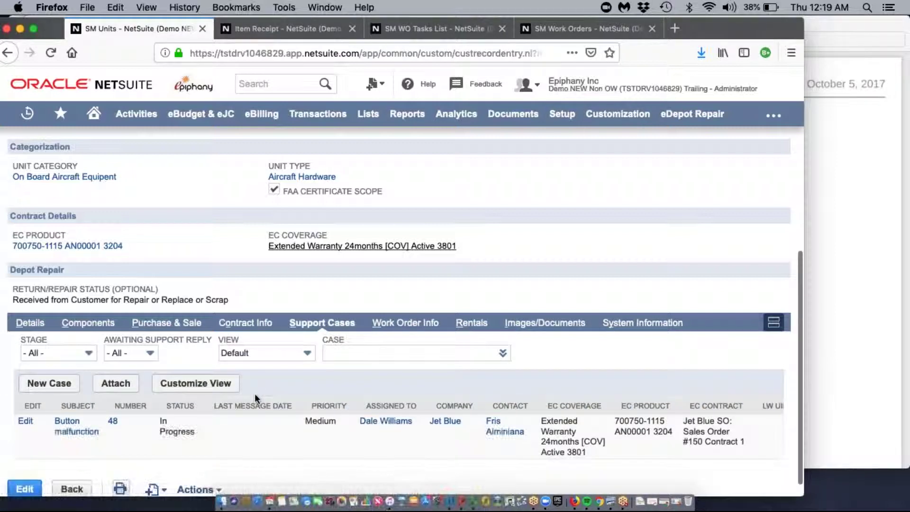
{"action": "left_click", "coordinate": [113, 423]}
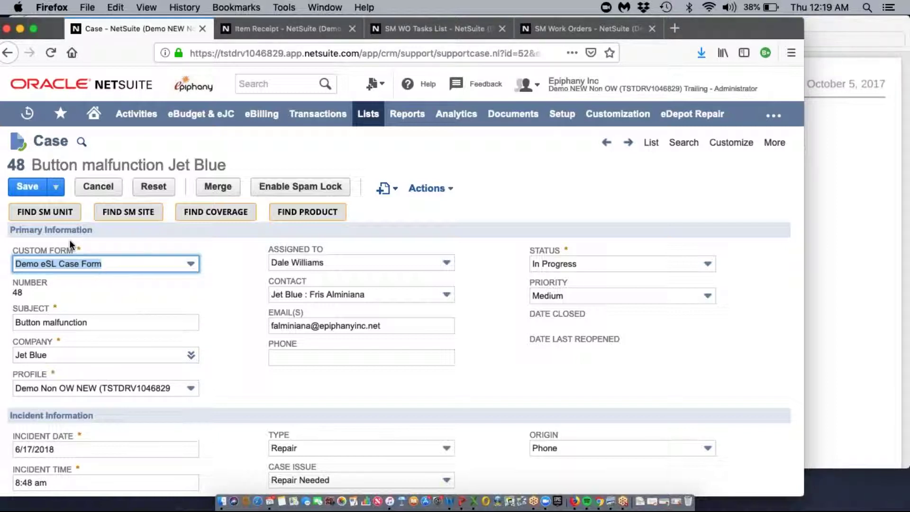
{"action": "left_click", "coordinate": [52, 216]}
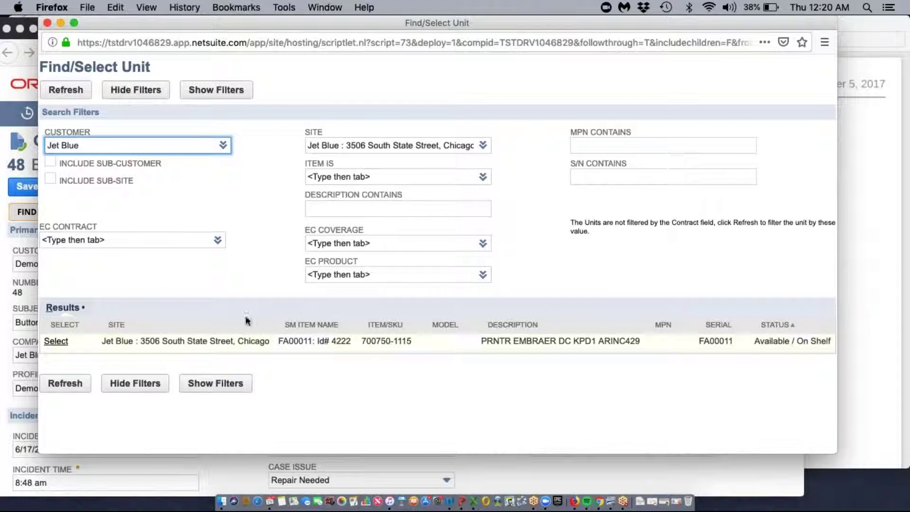
{"action": "left_click", "coordinate": [47, 23]}
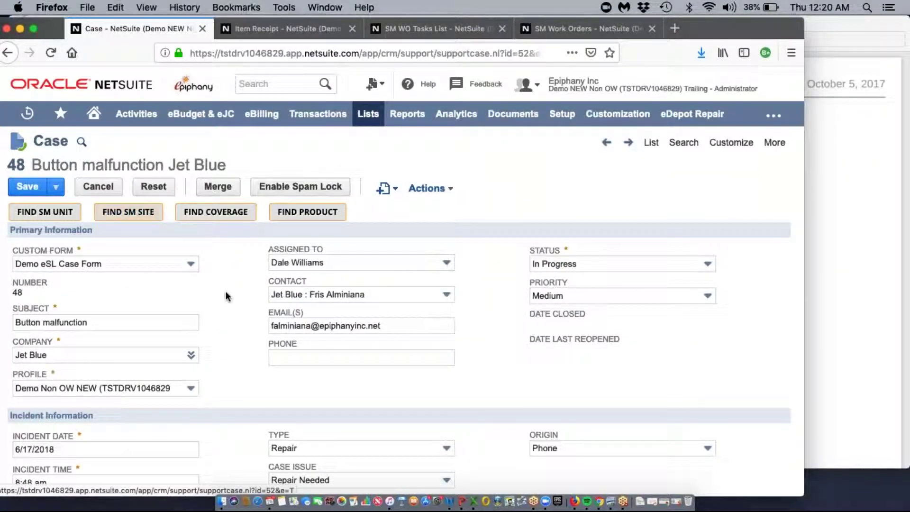
Examine case 48's primary and incident information and the unit, customer, contact and site fields in its SM section.
{"action": "scroll", "coordinate": [230, 326], "scroll_direction": "down", "scroll_amount": 2}
{"action": "scroll", "coordinate": [231, 328], "scroll_direction": "up", "scroll_amount": 1}
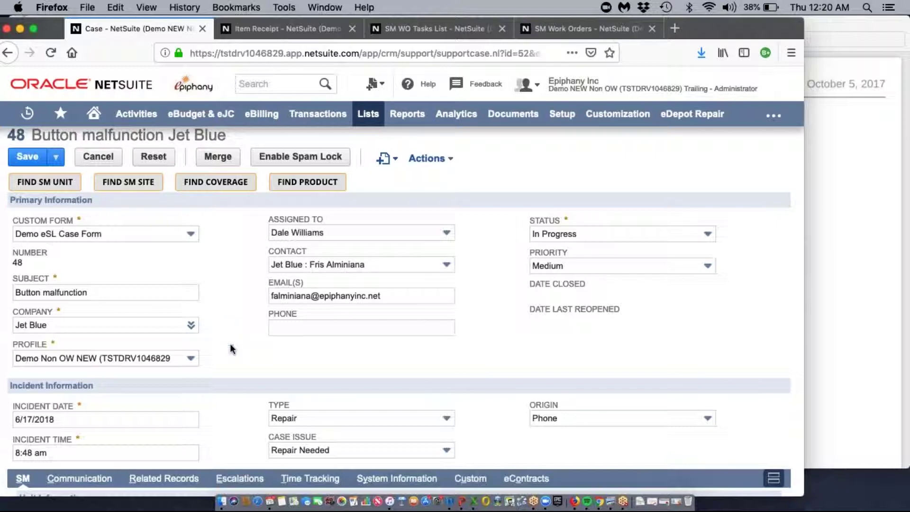
{"action": "scroll", "coordinate": [230, 347], "scroll_direction": "down", "scroll_amount": 2}
{"action": "scroll", "coordinate": [230, 350], "scroll_direction": "up", "scroll_amount": 1}
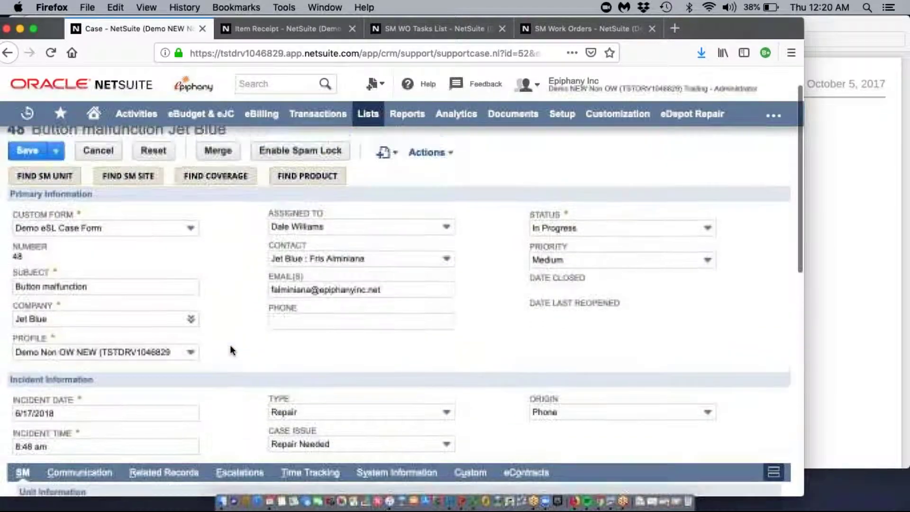
{"action": "scroll", "coordinate": [237, 348], "scroll_direction": "down", "scroll_amount": 2}
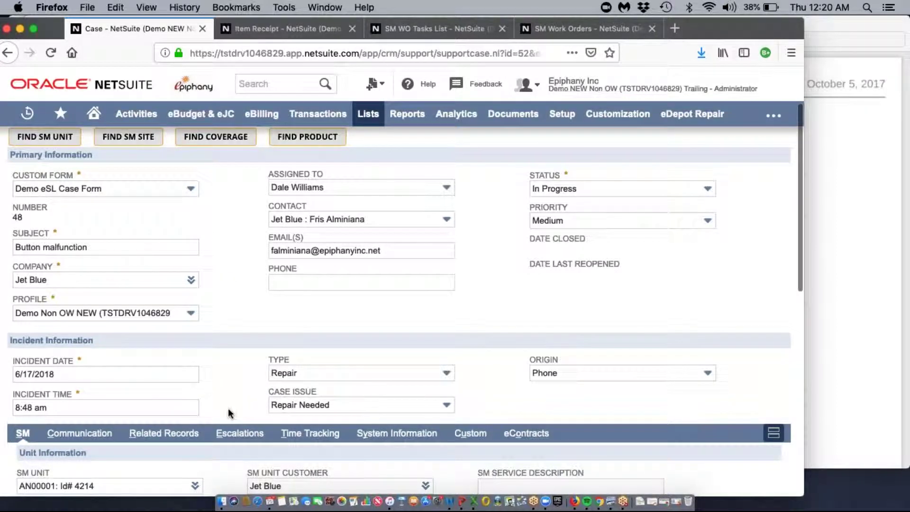
{"action": "scroll", "coordinate": [229, 408], "scroll_direction": "down", "scroll_amount": 3}
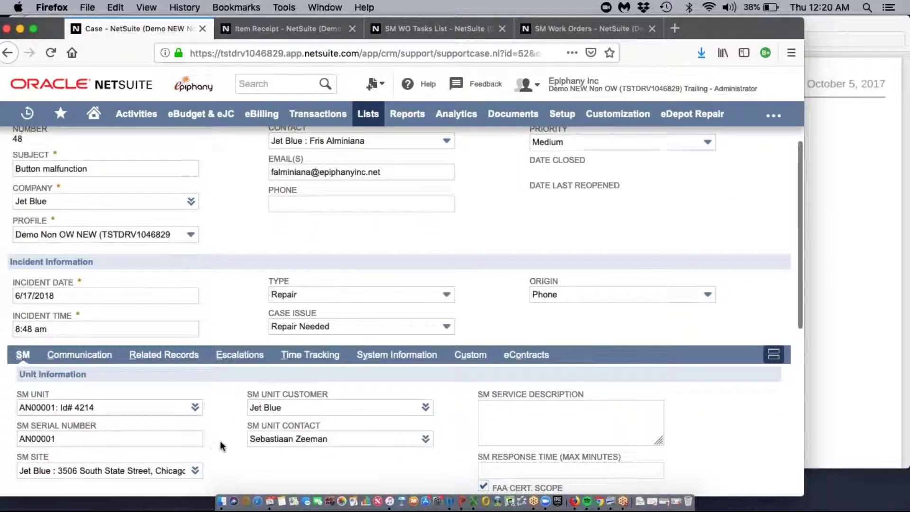
{"action": "scroll", "coordinate": [310, 461], "scroll_direction": "down", "scroll_amount": 1}
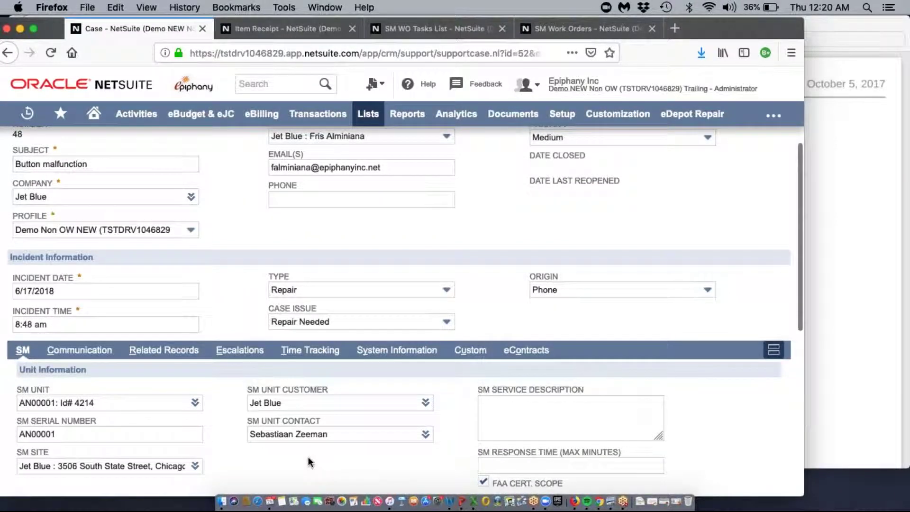
{"action": "scroll", "coordinate": [309, 459], "scroll_direction": "down", "scroll_amount": 1}
{"action": "scroll", "coordinate": [309, 459], "scroll_direction": "up", "scroll_amount": 3}
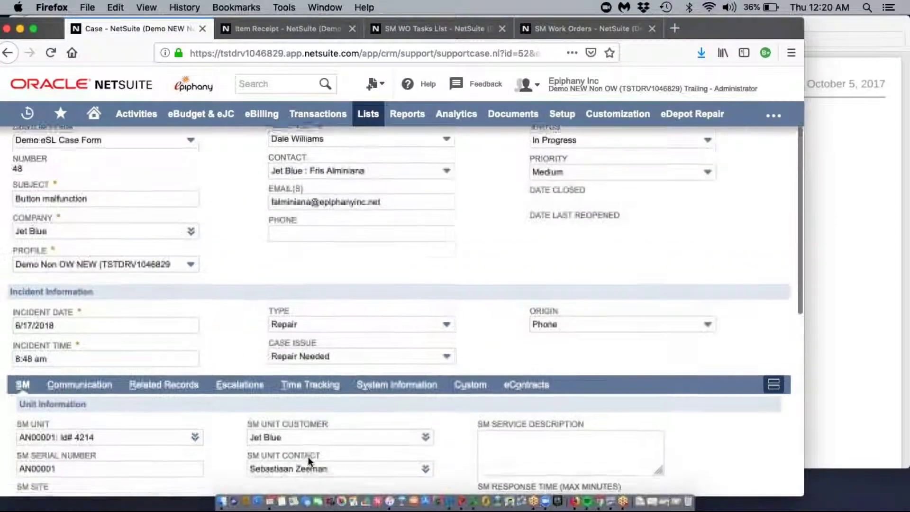
Reopen case 48 in view mode and start a request for the customer's SM unit.
{"action": "scroll", "coordinate": [308, 458], "scroll_direction": "up", "scroll_amount": 5}
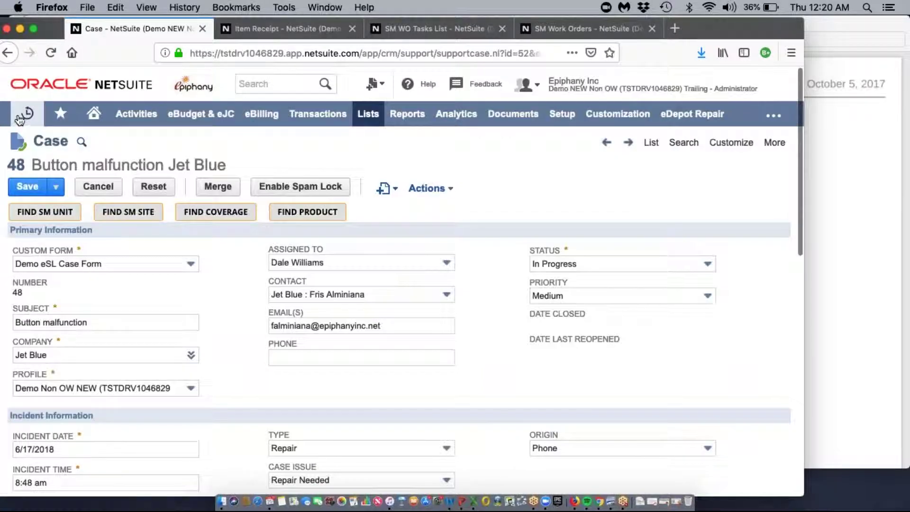
{"action": "mouse_move", "coordinate": [19, 118]}
{"action": "left_click", "coordinate": [30, 164]}
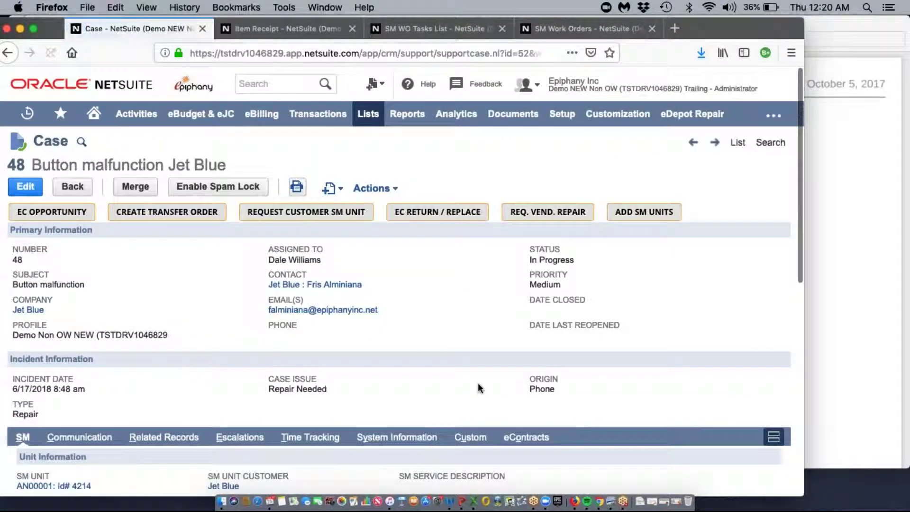
{"action": "left_click", "coordinate": [282, 212]}
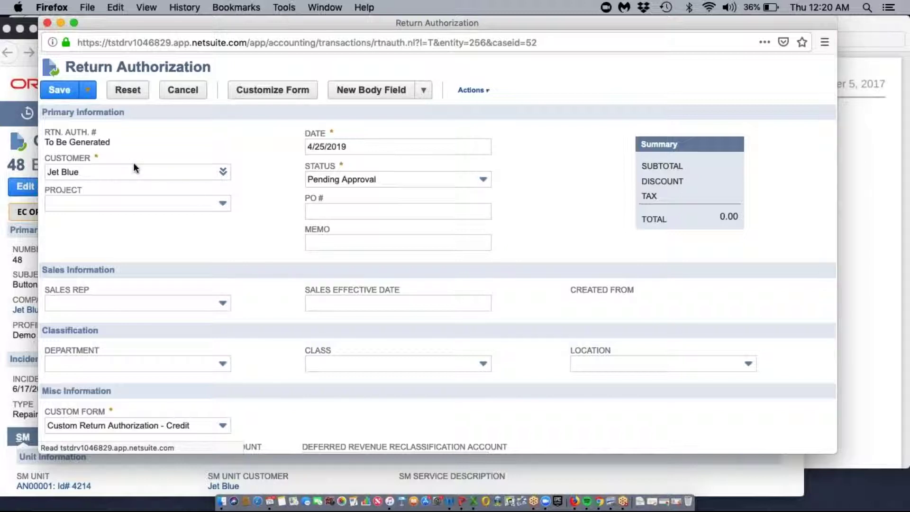
{"action": "scroll", "coordinate": [270, 179], "scroll_direction": "down", "scroll_amount": 5}
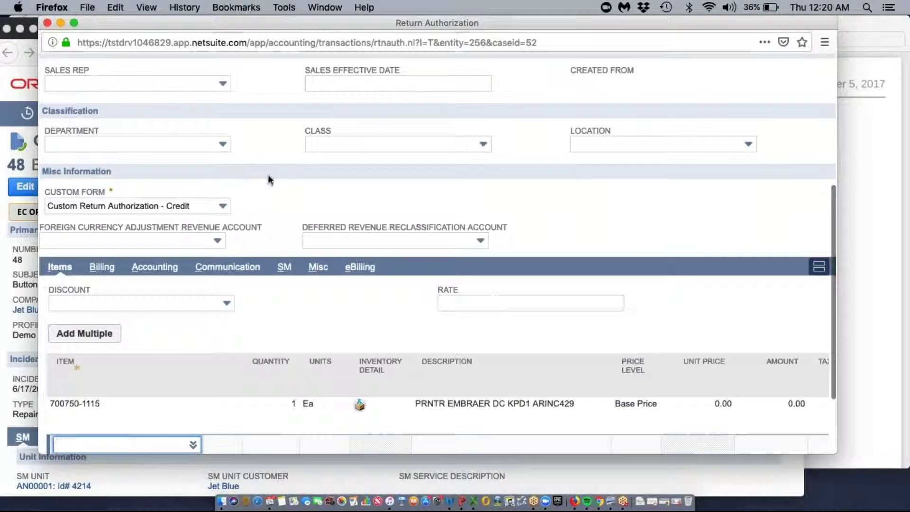
{"action": "scroll", "coordinate": [269, 178], "scroll_direction": "up", "scroll_amount": 5}
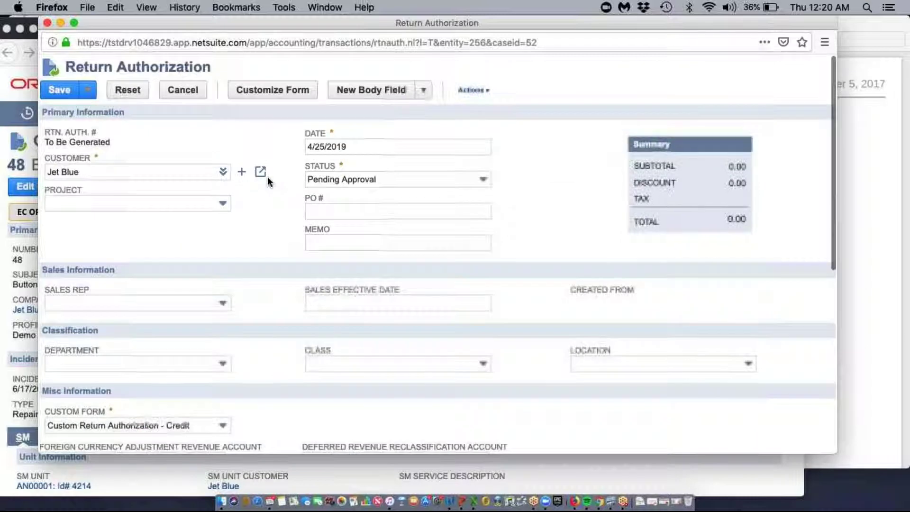
{"action": "scroll", "coordinate": [273, 257], "scroll_direction": "down", "scroll_amount": 6}
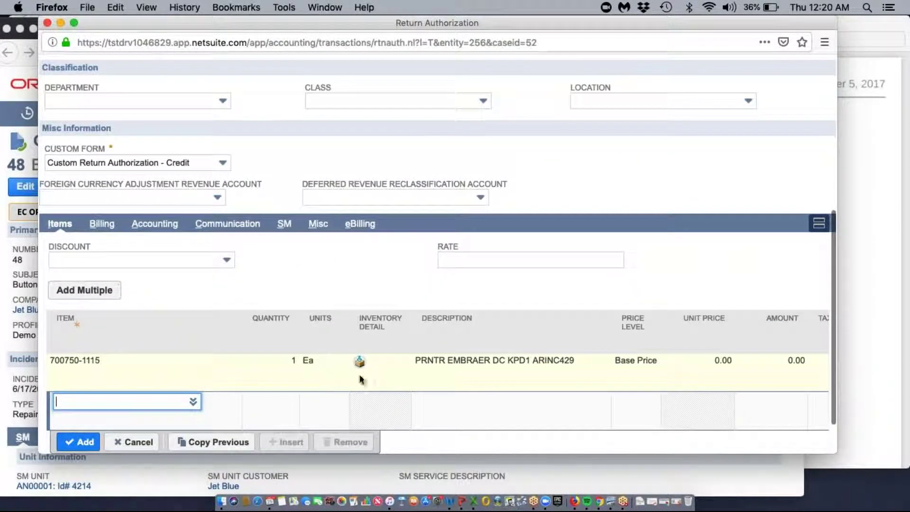
{"action": "scroll", "coordinate": [473, 368], "scroll_direction": "right", "scroll_amount": 7}
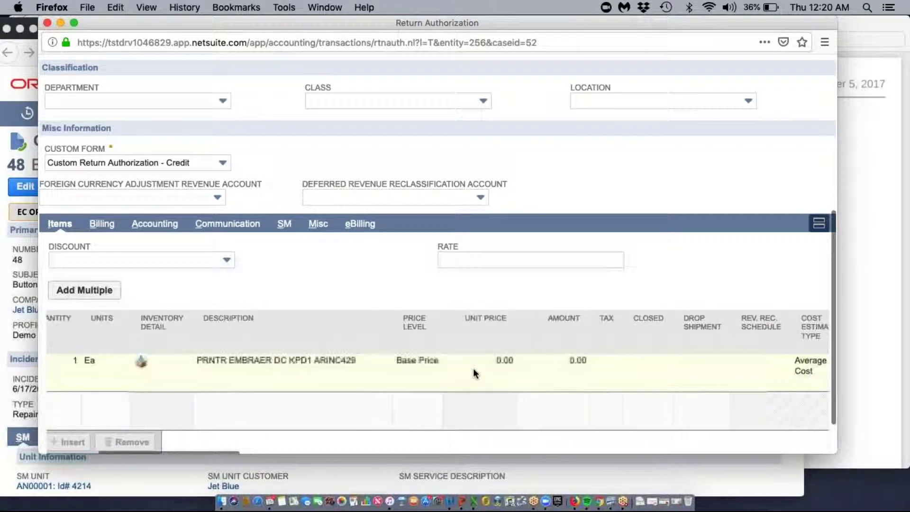
{"action": "scroll", "coordinate": [473, 367], "scroll_direction": "right", "scroll_amount": 5}
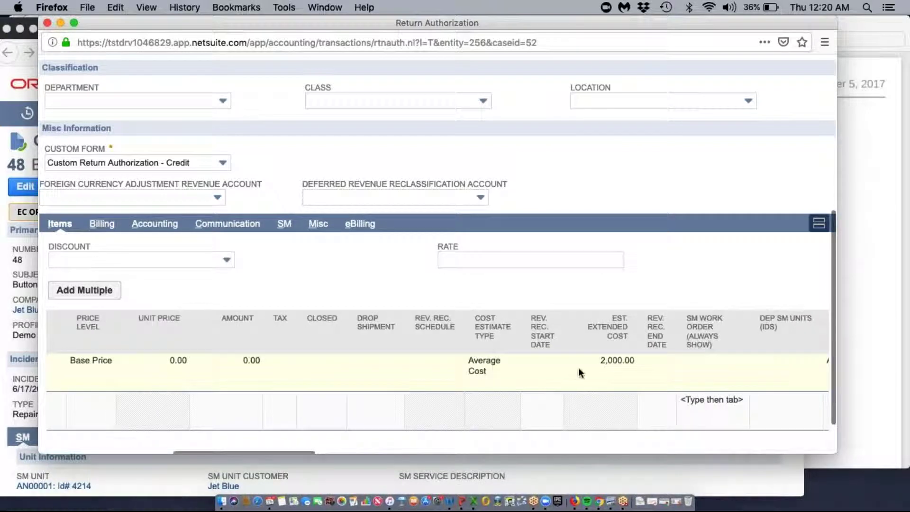
{"action": "scroll", "coordinate": [578, 373], "scroll_direction": "right", "scroll_amount": 5}
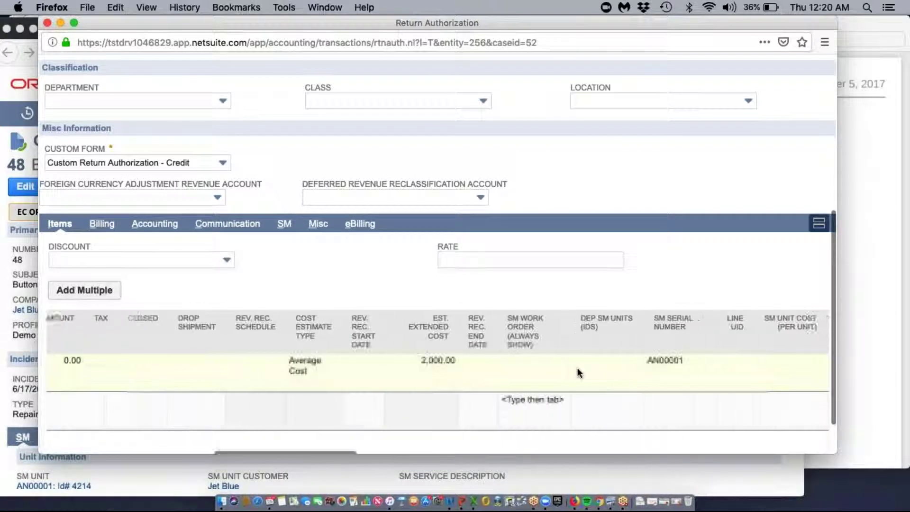
{"action": "scroll", "coordinate": [656, 365], "scroll_direction": "left", "scroll_amount": 15}
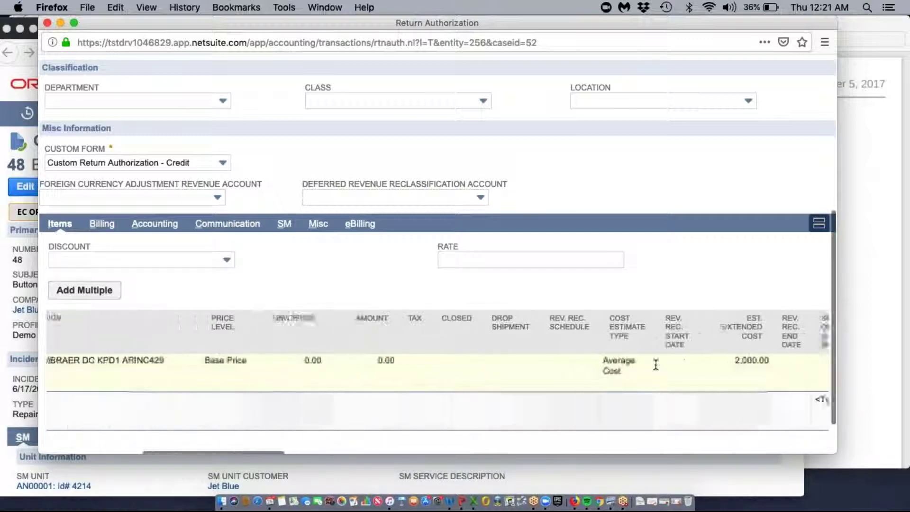
{"action": "left_click", "coordinate": [50, 21]}
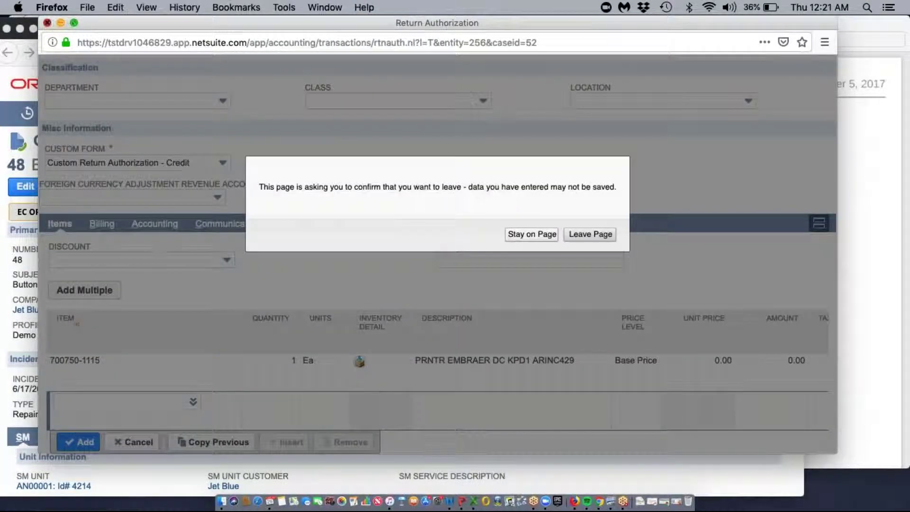
{"action": "left_click", "coordinate": [601, 232]}
Examine case 48's SM unit information, depot information and linked transactions.
{"action": "scroll", "coordinate": [385, 357], "scroll_direction": "down", "scroll_amount": 5}
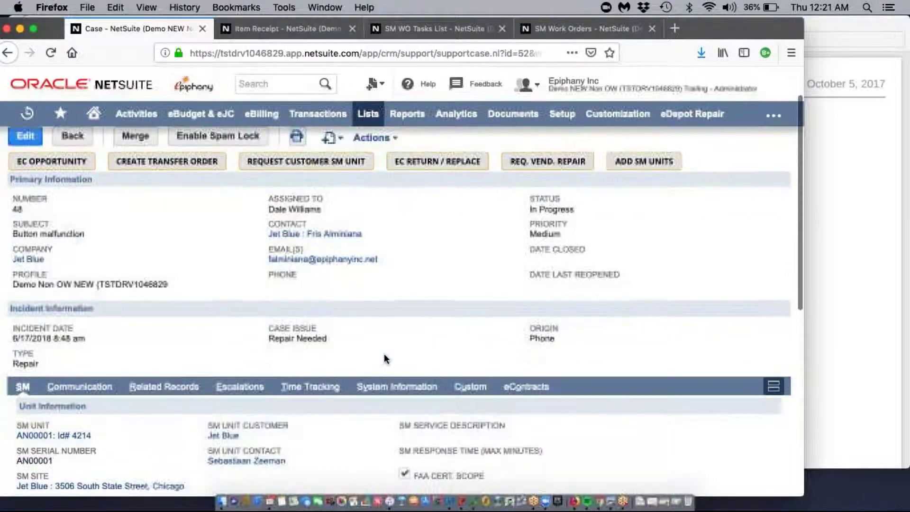
{"action": "scroll", "coordinate": [384, 354], "scroll_direction": "down", "scroll_amount": 3}
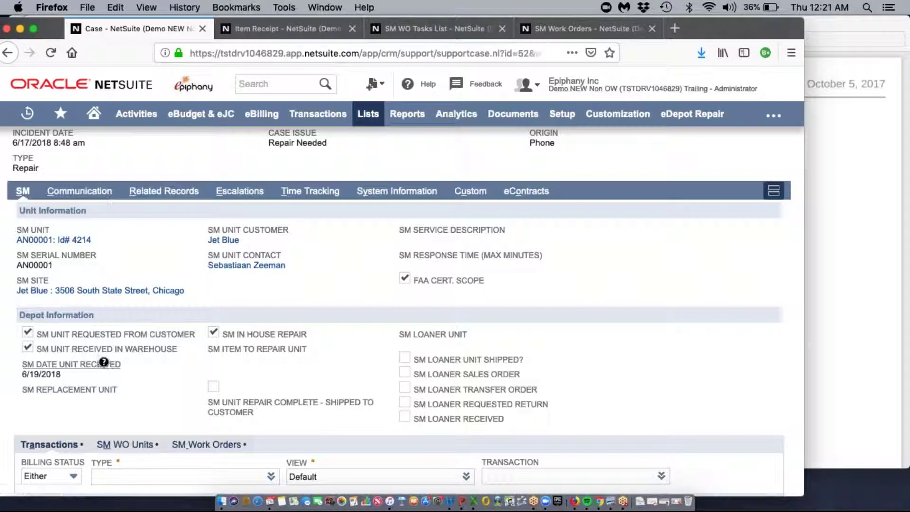
{"action": "scroll", "coordinate": [160, 377], "scroll_direction": "down", "scroll_amount": 1}
{"action": "scroll", "coordinate": [159, 372], "scroll_direction": "down", "scroll_amount": 5}
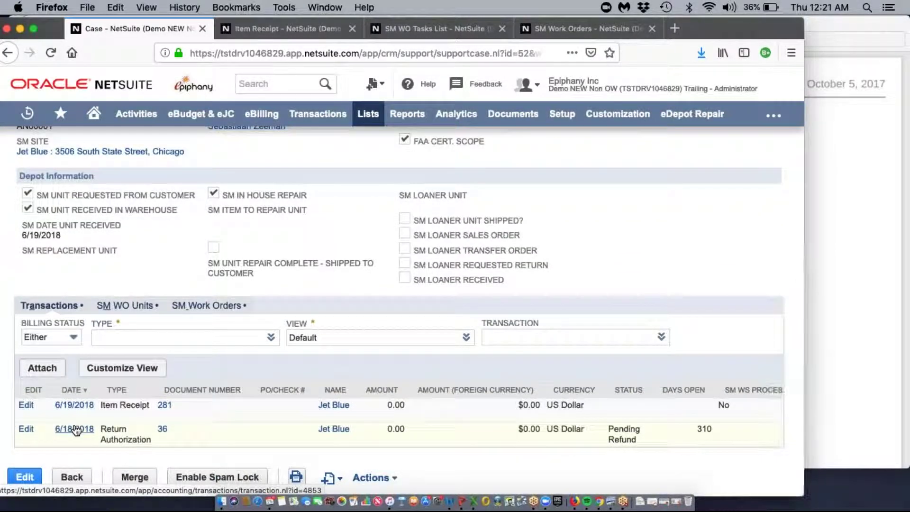
Open the case's 6/18/2018 return authorization and view its work order creation form, closing it without submitting.
{"action": "left_click", "coordinate": [76, 430]}
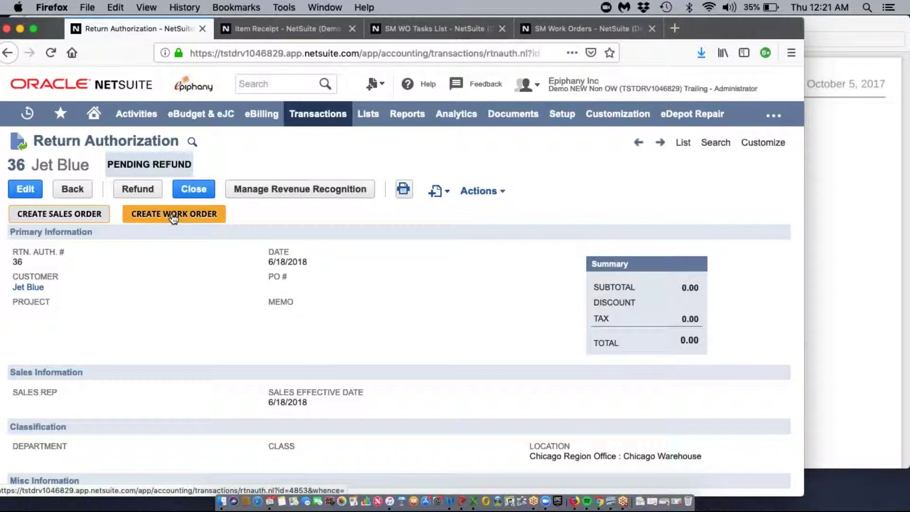
{"action": "left_click", "coordinate": [174, 216]}
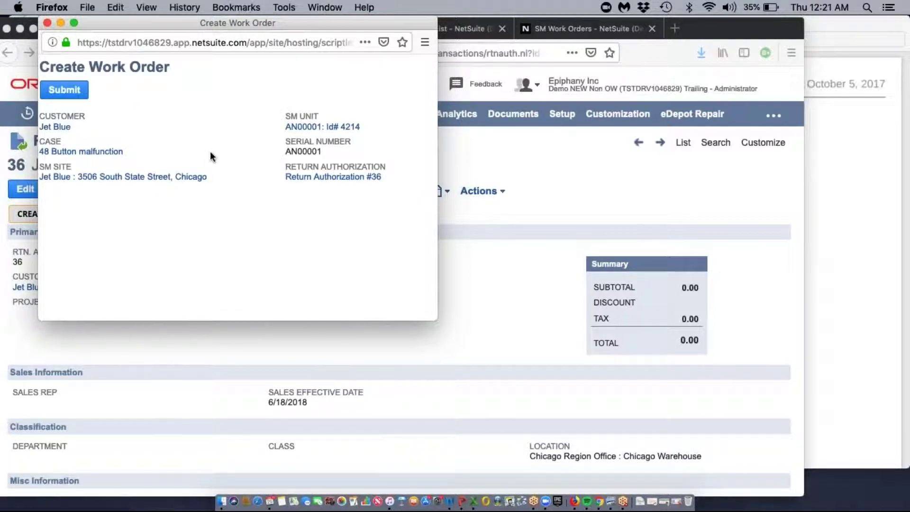
{"action": "left_click", "coordinate": [47, 23]}
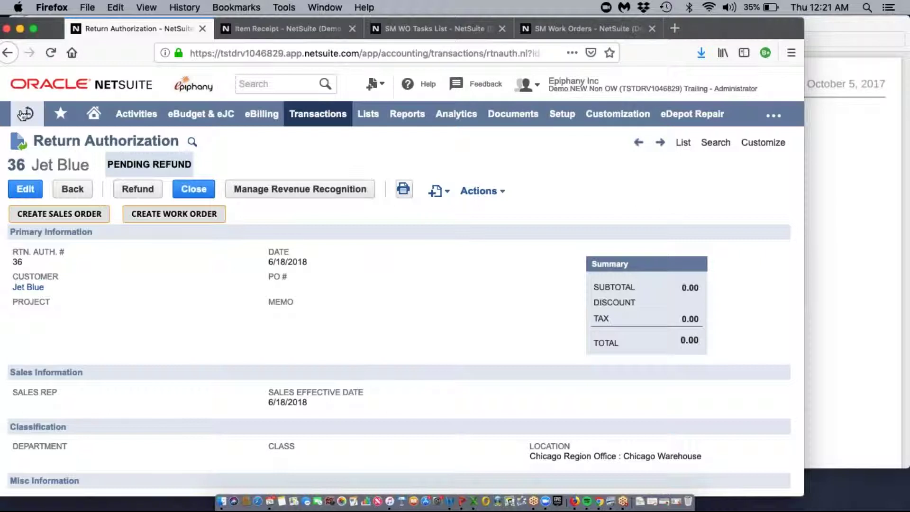
Switch to the Button Malfunctioning work order and examine its main, status, scheduling and details information.
{"action": "mouse_move", "coordinate": [25, 116]}
{"action": "left_click", "coordinate": [552, 30]}
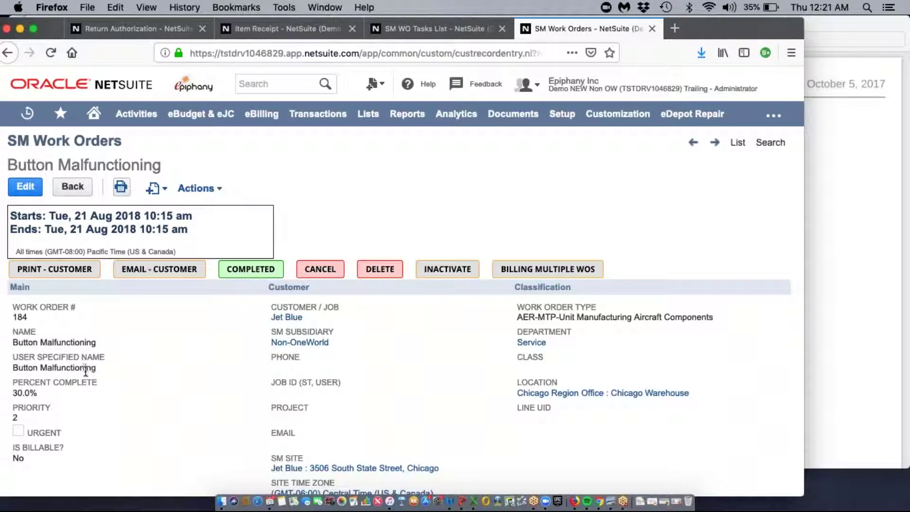
{"action": "scroll", "coordinate": [203, 448], "scroll_direction": "down", "scroll_amount": 1}
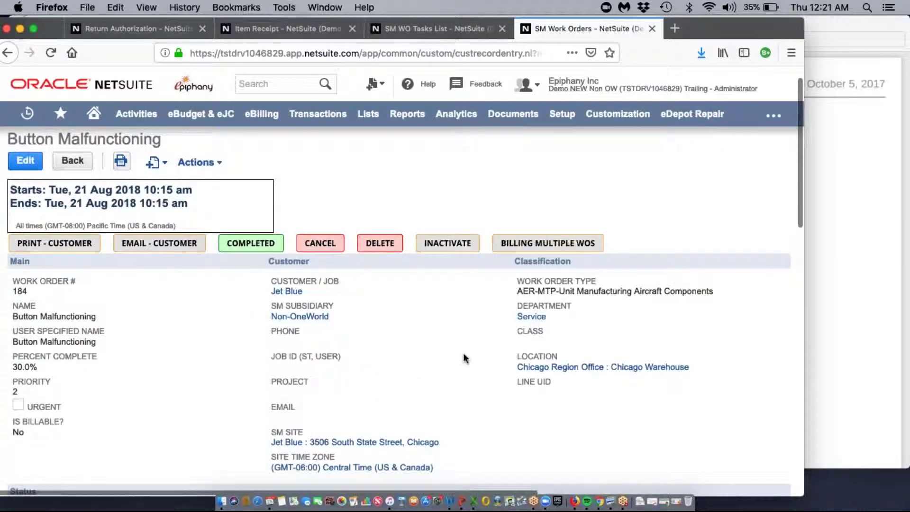
{"action": "scroll", "coordinate": [452, 369], "scroll_direction": "down", "scroll_amount": 5}
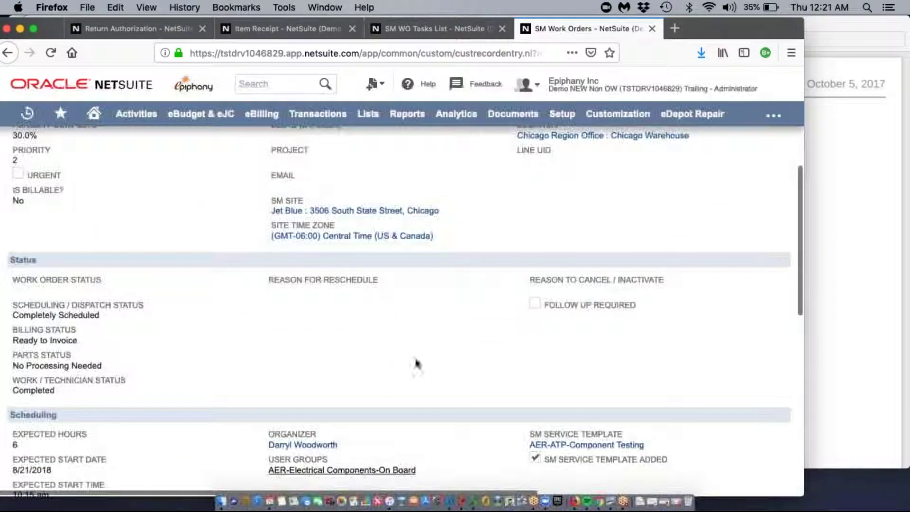
{"action": "scroll", "coordinate": [220, 349], "scroll_direction": "down", "scroll_amount": 2}
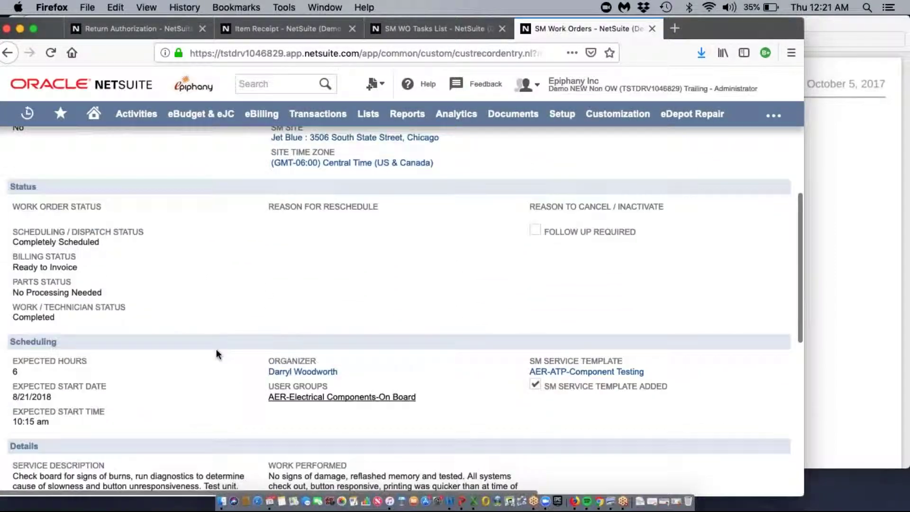
{"action": "scroll", "coordinate": [192, 399], "scroll_direction": "down", "scroll_amount": 1}
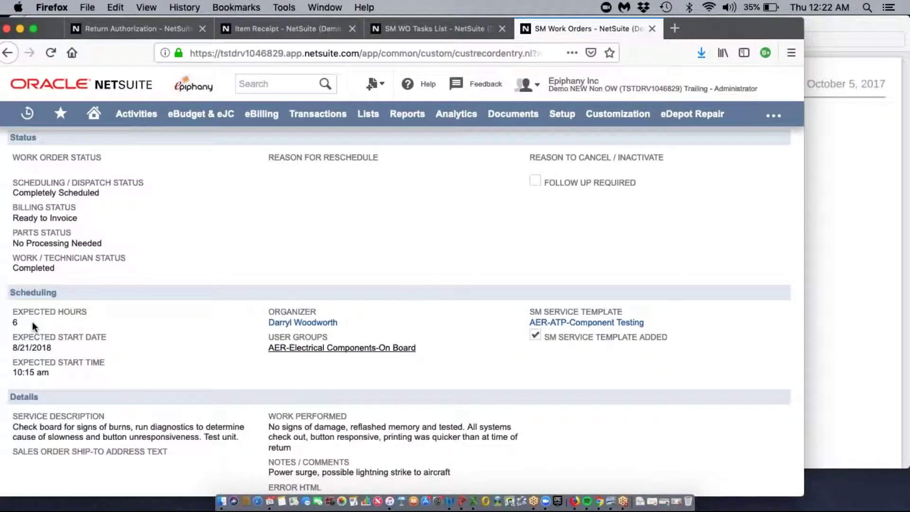
{"action": "scroll", "coordinate": [107, 413], "scroll_direction": "down", "scroll_amount": 2}
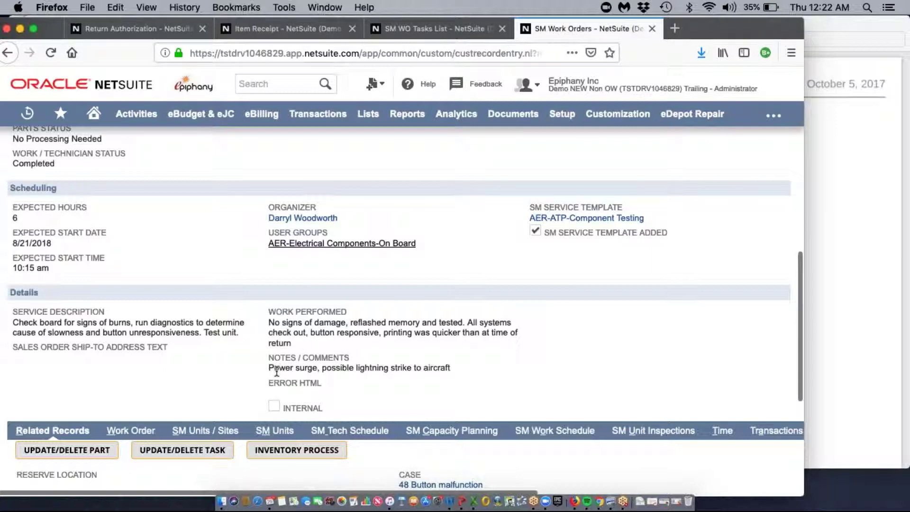
Show the SM WO tasks among the work order's related records and examine their statuses, descriptions, quantities, rates and costs.
{"action": "scroll", "coordinate": [199, 387], "scroll_direction": "down", "scroll_amount": 10}
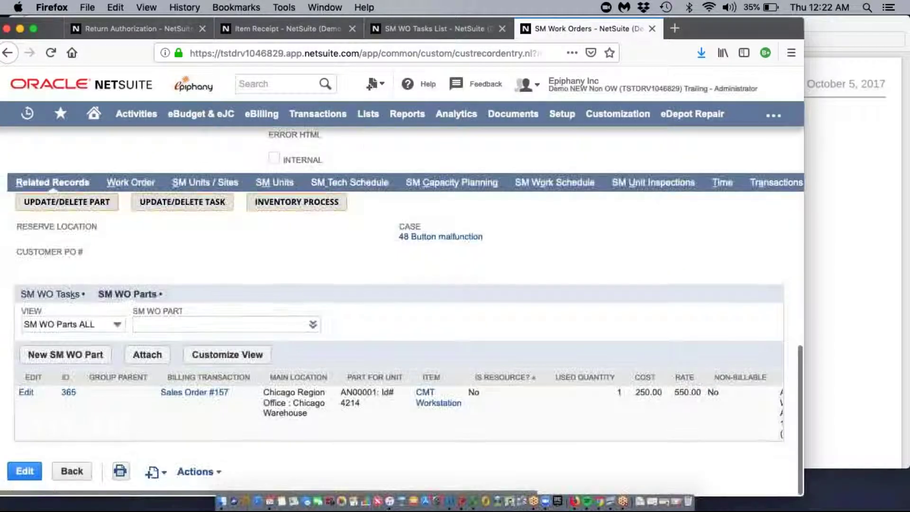
{"action": "left_click", "coordinate": [61, 295]}
{"action": "scroll", "coordinate": [163, 424], "scroll_direction": "down", "scroll_amount": 3}
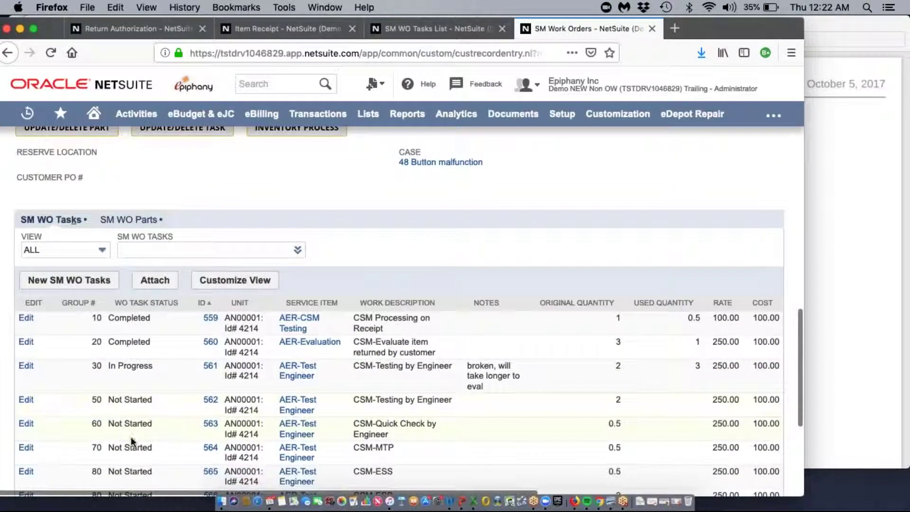
{"action": "scroll", "coordinate": [131, 441], "scroll_direction": "down", "scroll_amount": 1}
{"action": "scroll", "coordinate": [131, 437], "scroll_direction": "up", "scroll_amount": 5}
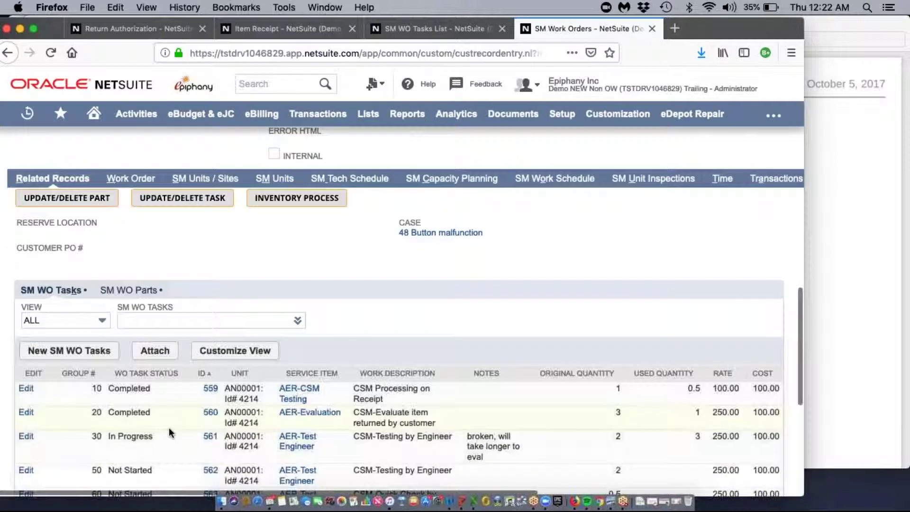
{"action": "scroll", "coordinate": [169, 429], "scroll_direction": "down", "scroll_amount": 1}
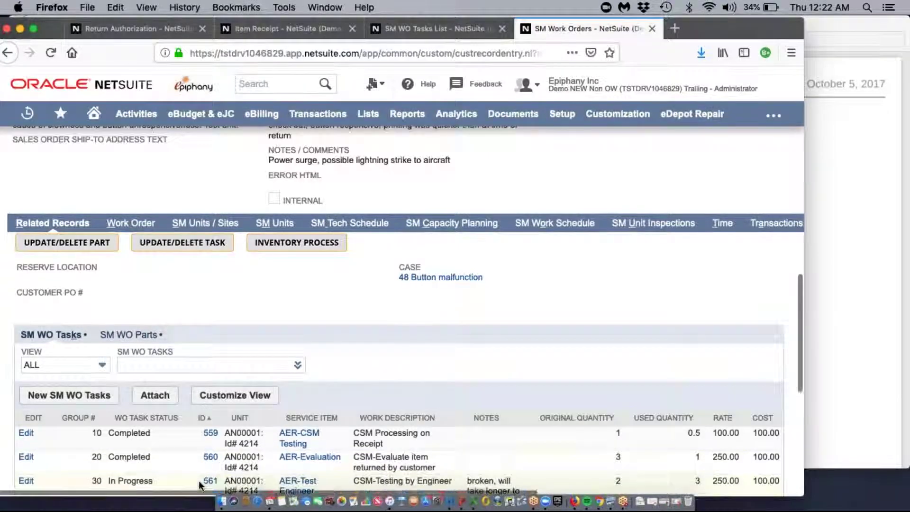
{"action": "scroll", "coordinate": [294, 445], "scroll_direction": "down", "scroll_amount": 1}
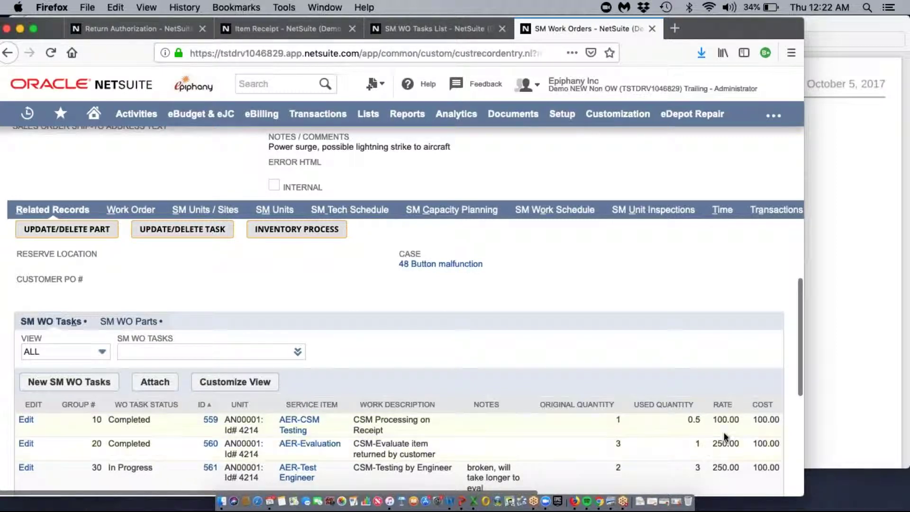
{"action": "scroll", "coordinate": [727, 431], "scroll_direction": "right", "scroll_amount": 2}
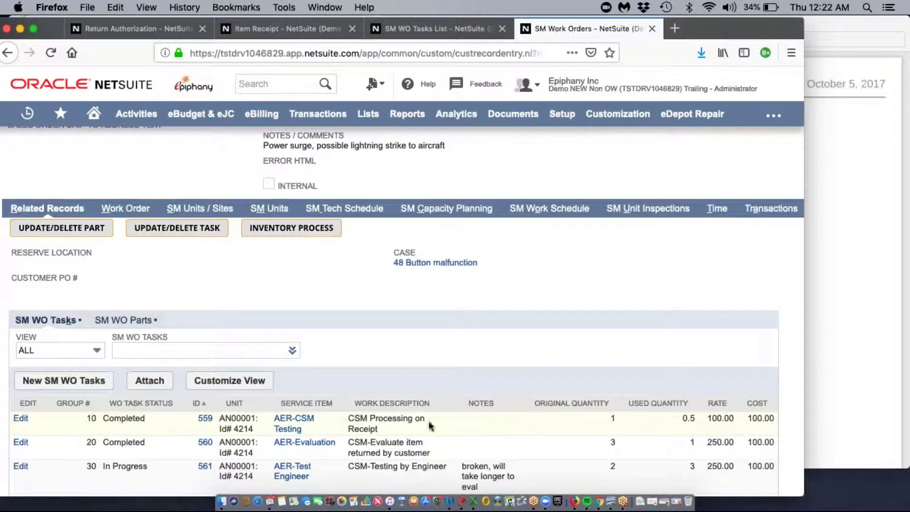
Show the work order's SM WO parts and open the CMT Workstation part's billing sales order in a new browser tab.
{"action": "left_click", "coordinate": [112, 324]}
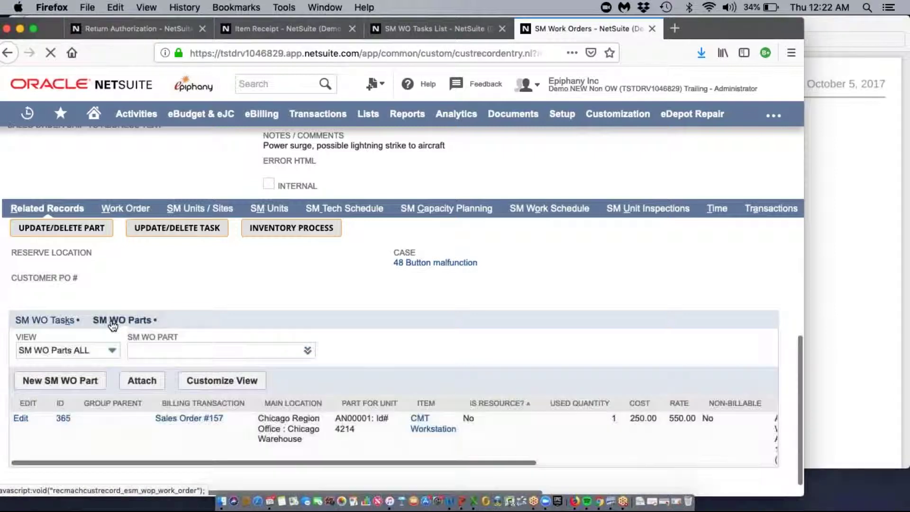
{"action": "right_click", "coordinate": [171, 421]}
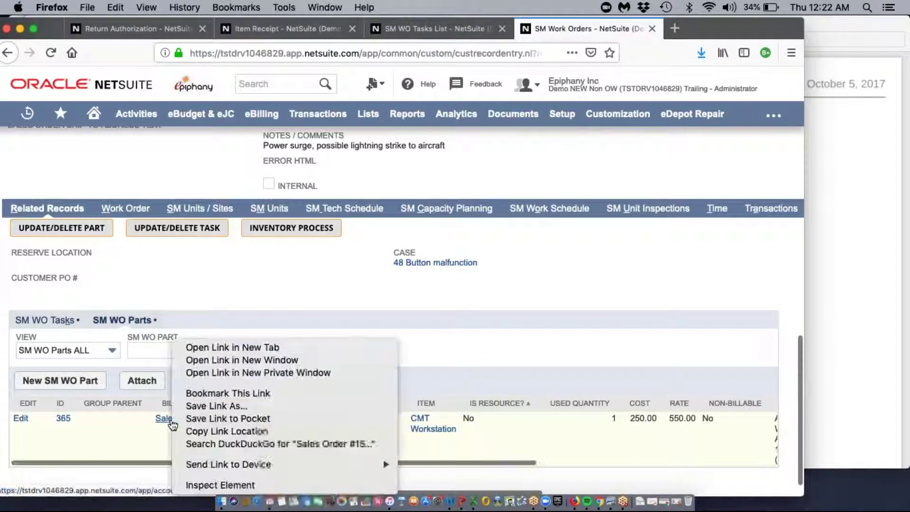
{"action": "left_click", "coordinate": [194, 348]}
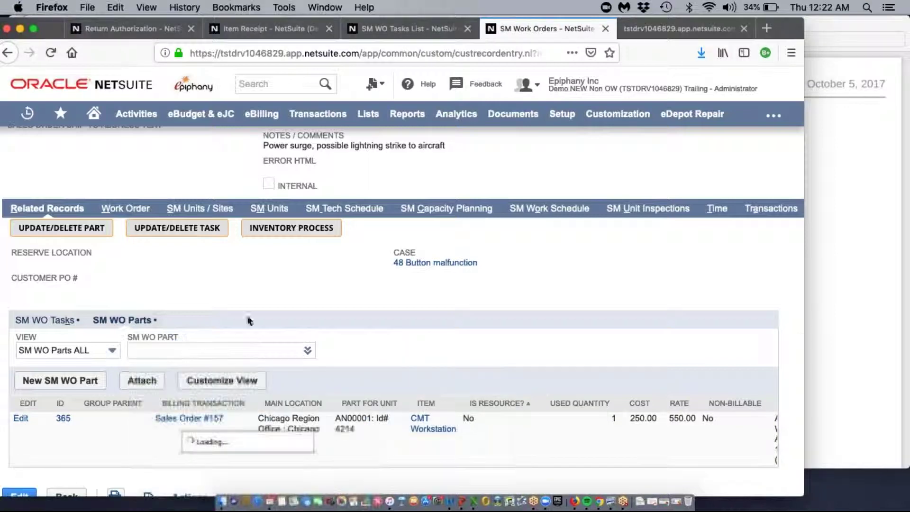
{"action": "left_click", "coordinate": [649, 28]}
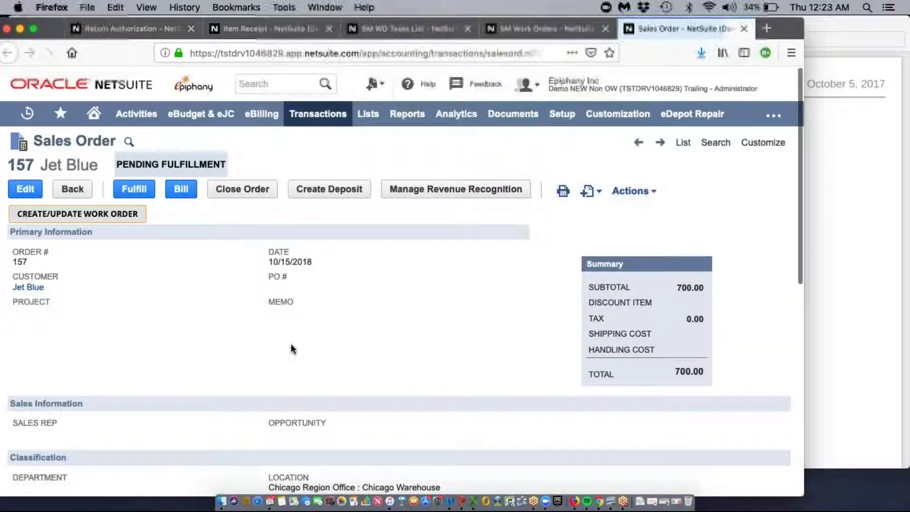
Examine the sales order's item lines, rates and amounts against its summary.
{"action": "scroll", "coordinate": [291, 349], "scroll_direction": "down", "scroll_amount": 8}
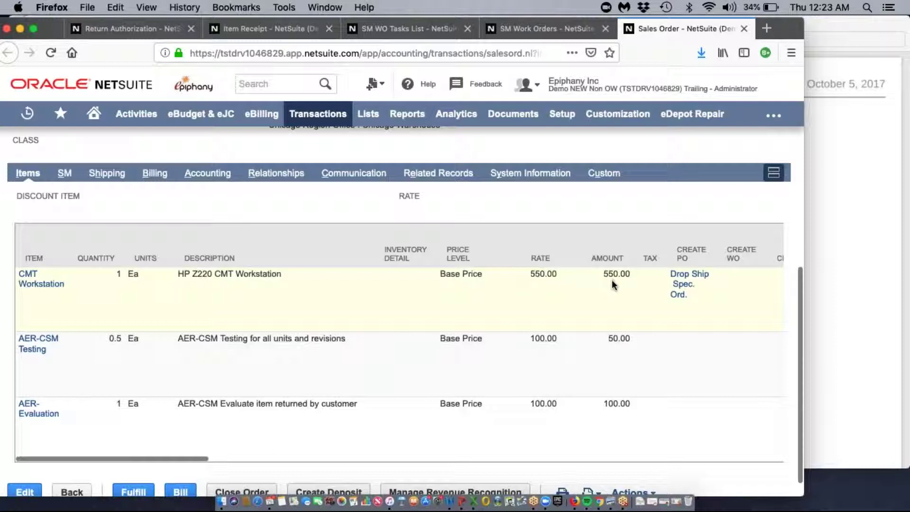
{"action": "scroll", "coordinate": [608, 292], "scroll_direction": "up", "scroll_amount": 3}
{"action": "scroll", "coordinate": [608, 292], "scroll_direction": "up", "scroll_amount": 6}
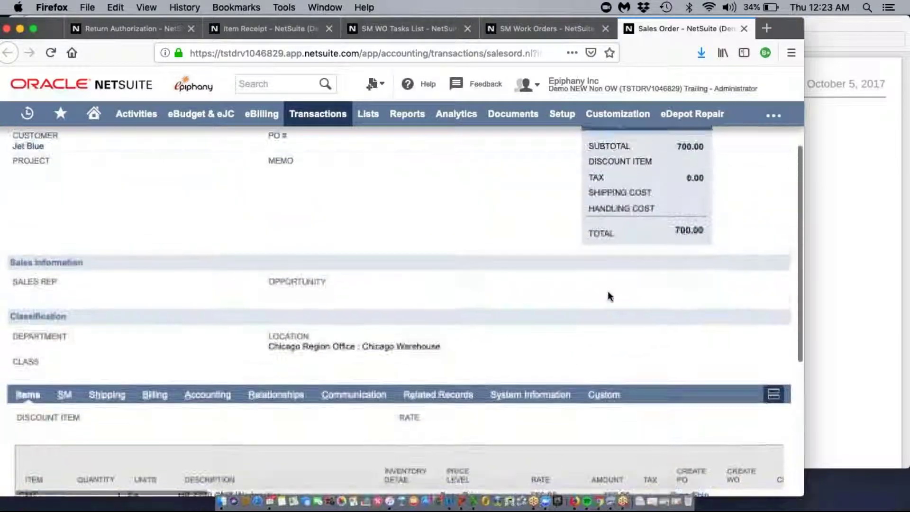
Show the SM WO tasks on the Button Malfunctioning work order, and switch to the open SM WO Tasks List.
{"action": "left_click", "coordinate": [513, 27]}
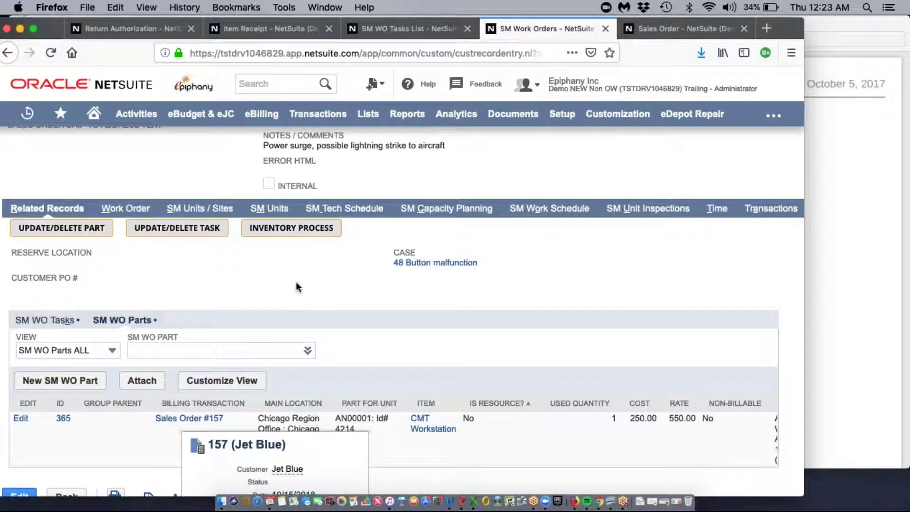
{"action": "left_click", "coordinate": [57, 322]}
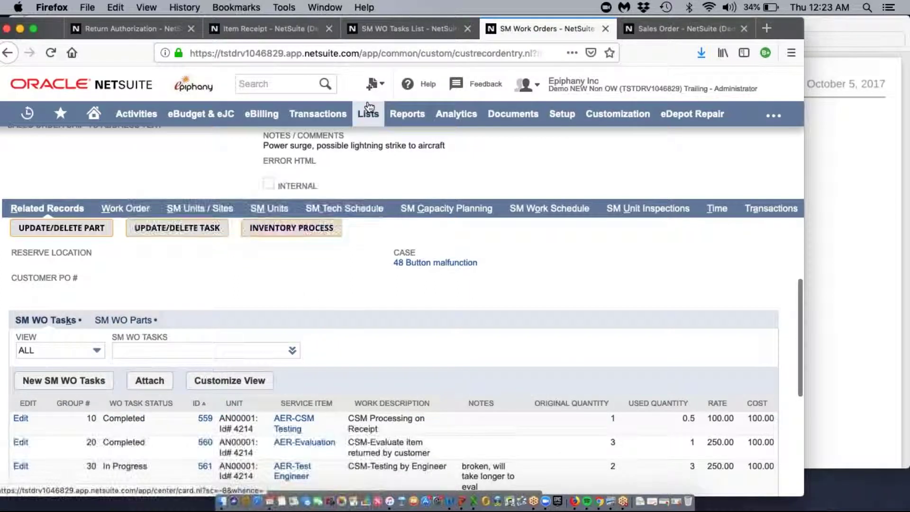
{"action": "left_click", "coordinate": [391, 28]}
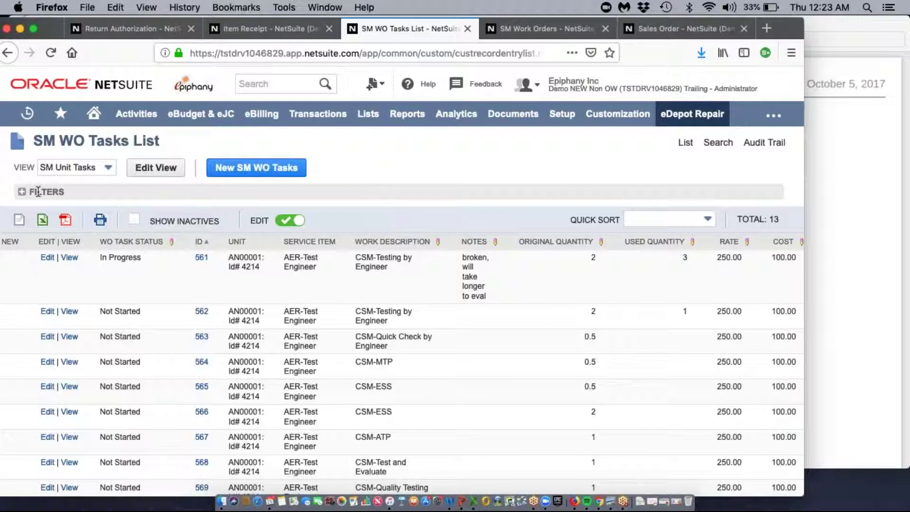
Expand the task list's filters to examine the user/technician choices, and collapse them again.
{"action": "left_click", "coordinate": [21, 191]}
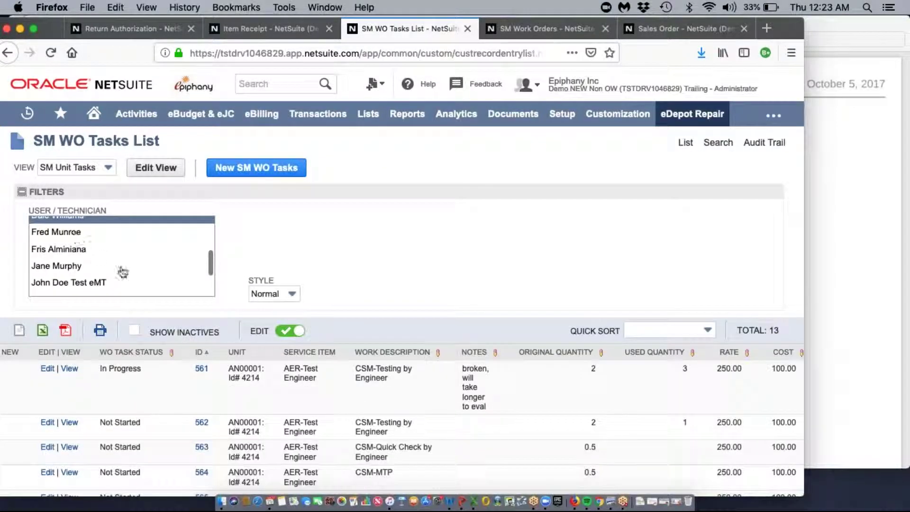
{"action": "scroll", "coordinate": [123, 271], "scroll_direction": "up", "scroll_amount": 2}
{"action": "scroll", "coordinate": [123, 272], "scroll_direction": "up", "scroll_amount": 1}
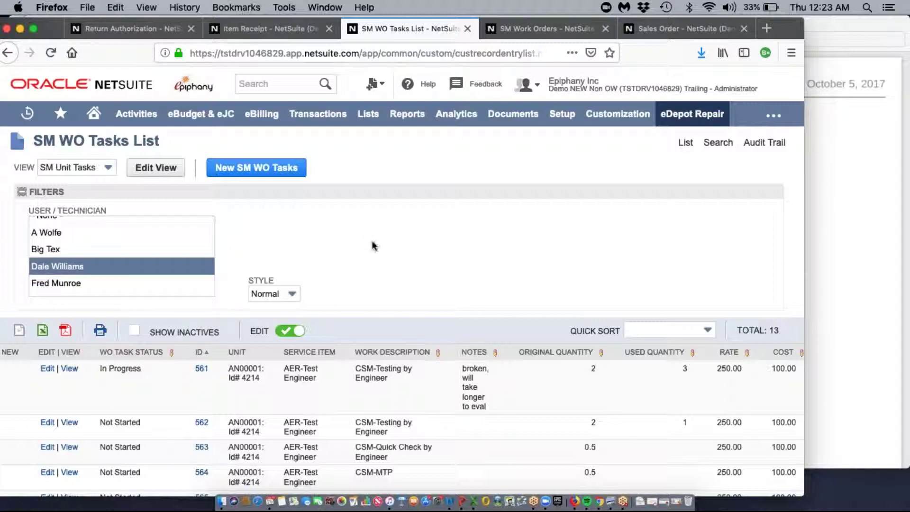
{"action": "left_click", "coordinate": [22, 192]}
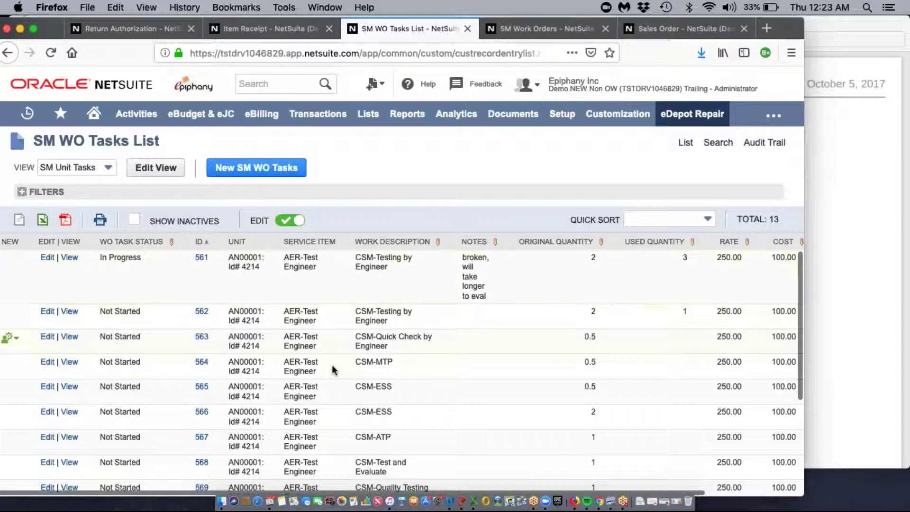
{"action": "scroll", "coordinate": [334, 350], "scroll_direction": "down", "scroll_amount": 5}
{"action": "scroll", "coordinate": [332, 365], "scroll_direction": "up", "scroll_amount": 5}
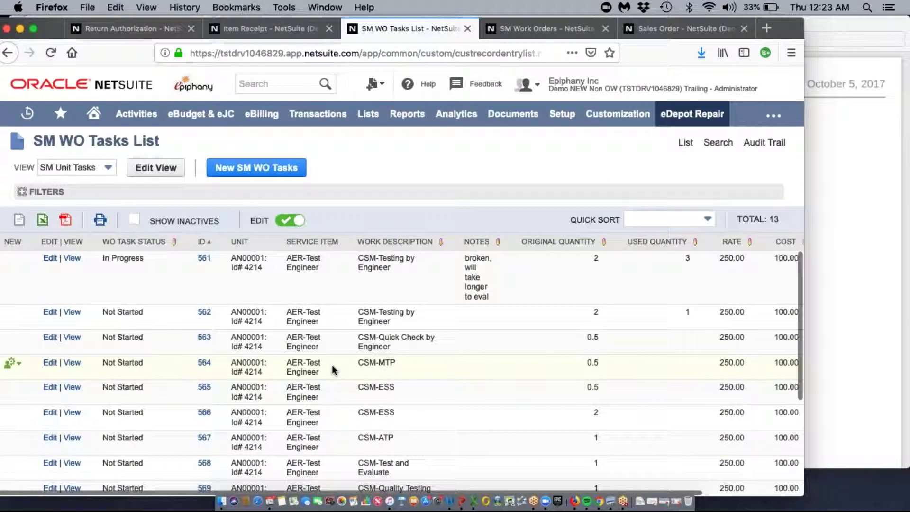
Set task 562, the second CSM-Testing by Engineer task, to Completed and enter the note "no issue".
{"action": "left_click", "coordinate": [147, 318]}
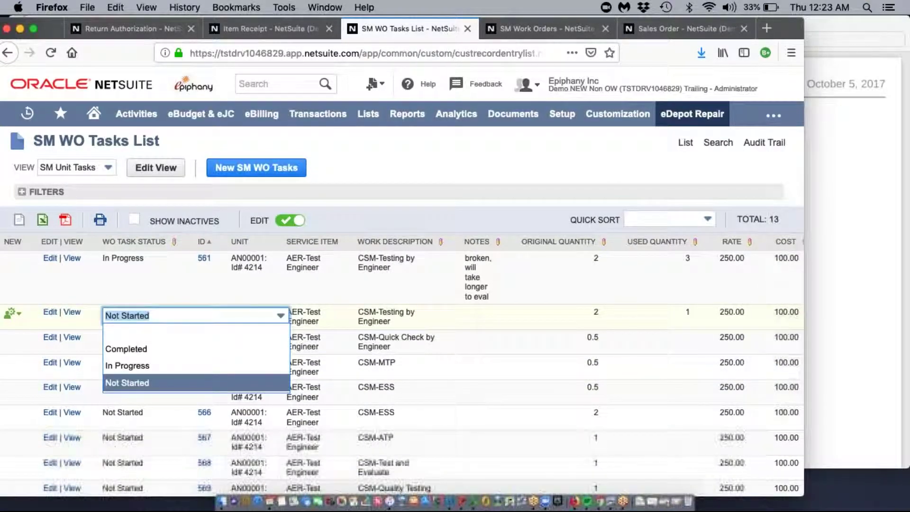
{"action": "left_click", "coordinate": [146, 349]}
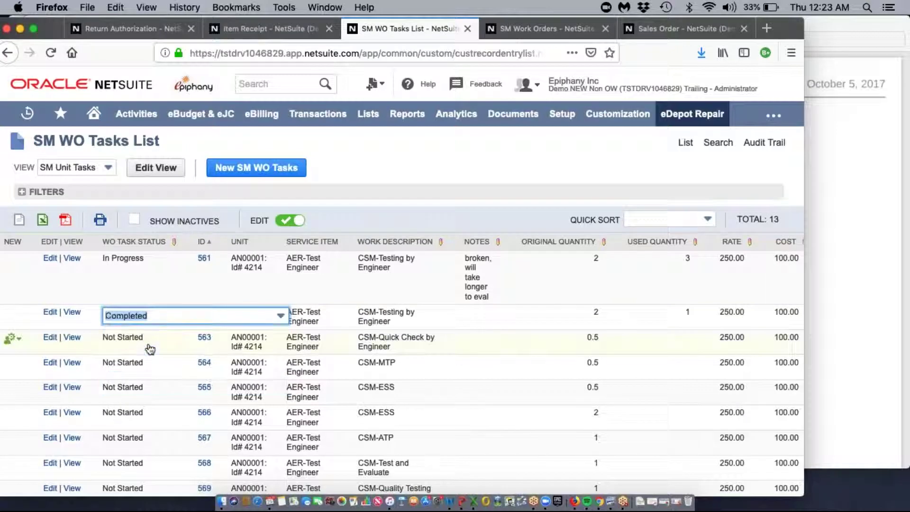
{"action": "left_click", "coordinate": [474, 320]}
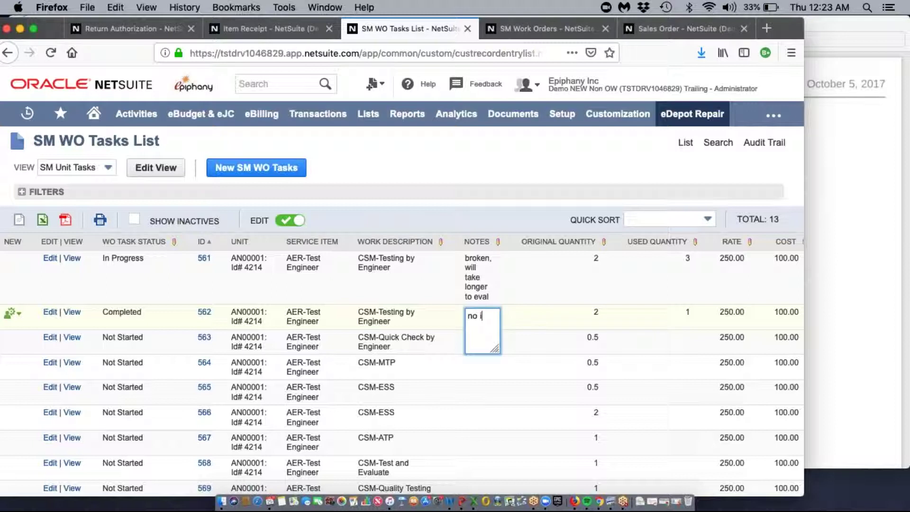
{"action": "type", "text": "no issue"}
{"action": "key", "text": "Tab"}
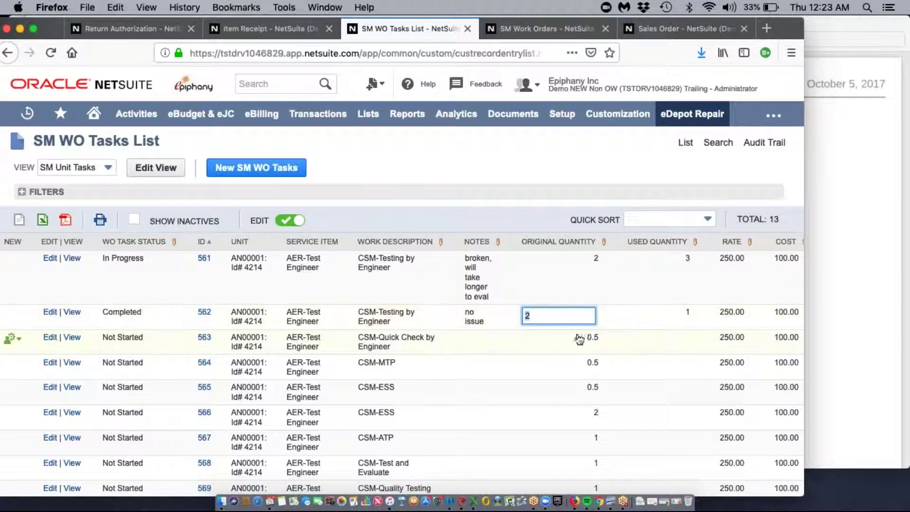
Set the CSM-Quick Check by Engineer task 563 to Completed with a used quantity of 0.5.
{"action": "left_click", "coordinate": [150, 347]}
{"action": "left_click", "coordinate": [150, 375]}
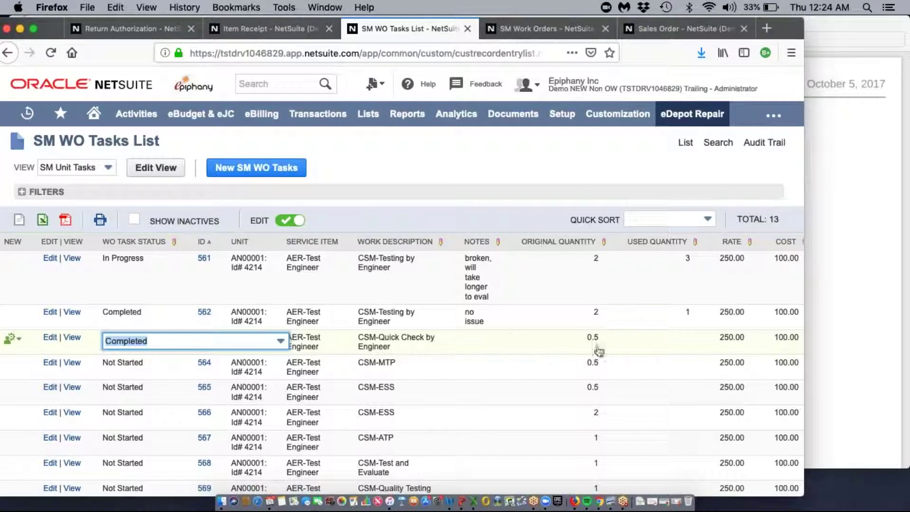
{"action": "left_click", "coordinate": [664, 343]}
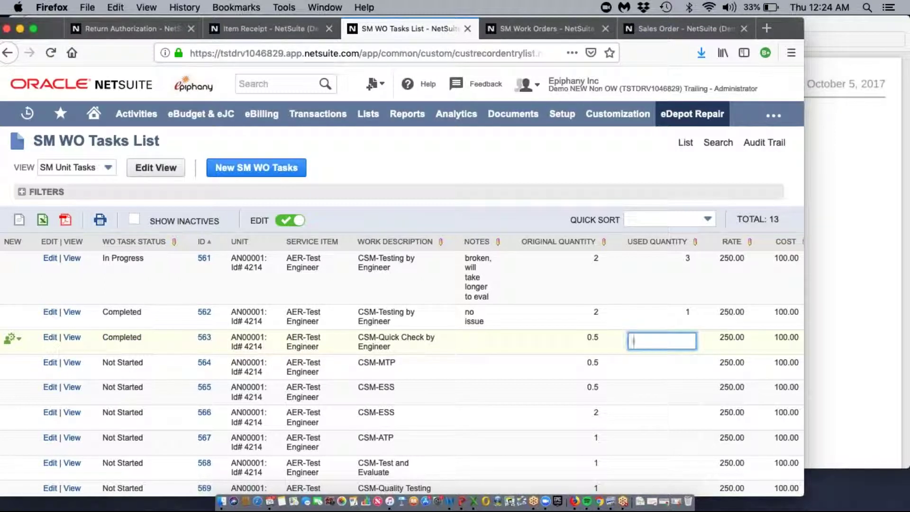
{"action": "type", "text": "3"}
{"action": "key", "text": "Tab"}
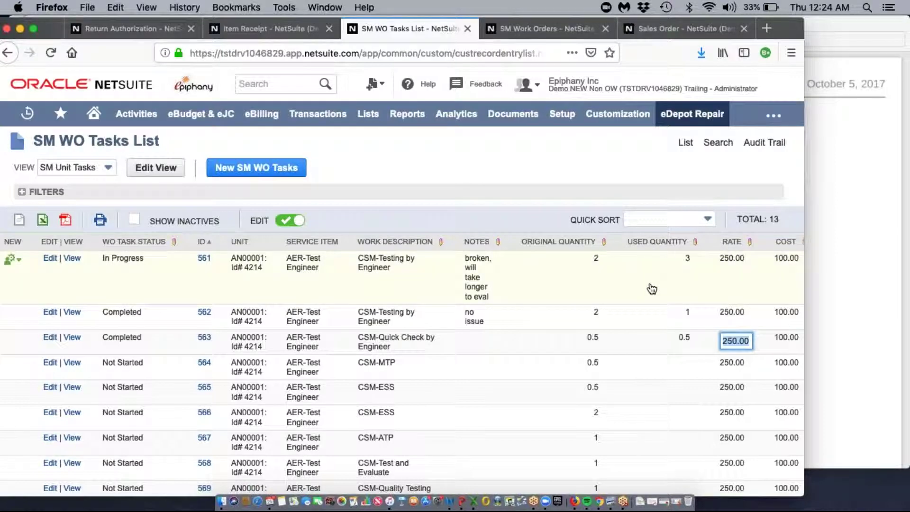
{"action": "scroll", "coordinate": [659, 285], "scroll_direction": "right", "scroll_amount": 4}
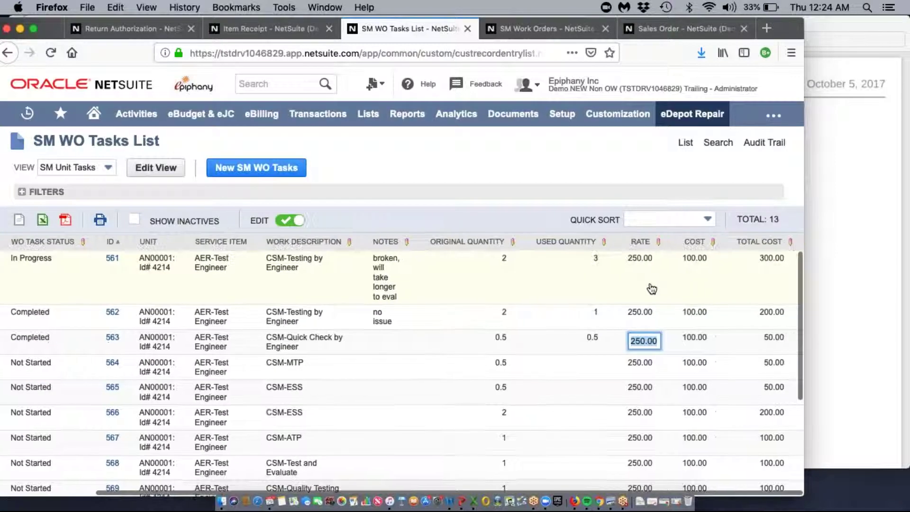
{"action": "left_click", "coordinate": [503, 168]}
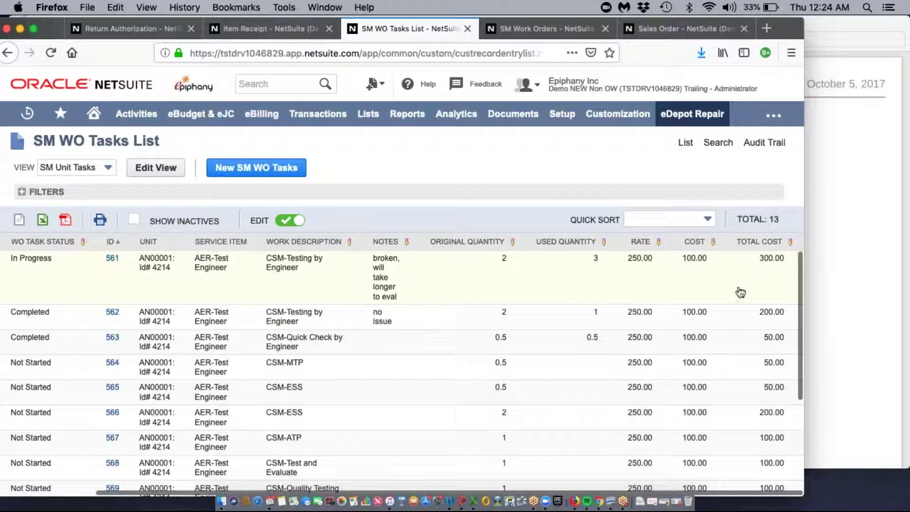
{"action": "scroll", "coordinate": [742, 291], "scroll_direction": "left", "scroll_amount": 5}
{"action": "scroll", "coordinate": [738, 296], "scroll_direction": "right", "scroll_amount": 1}
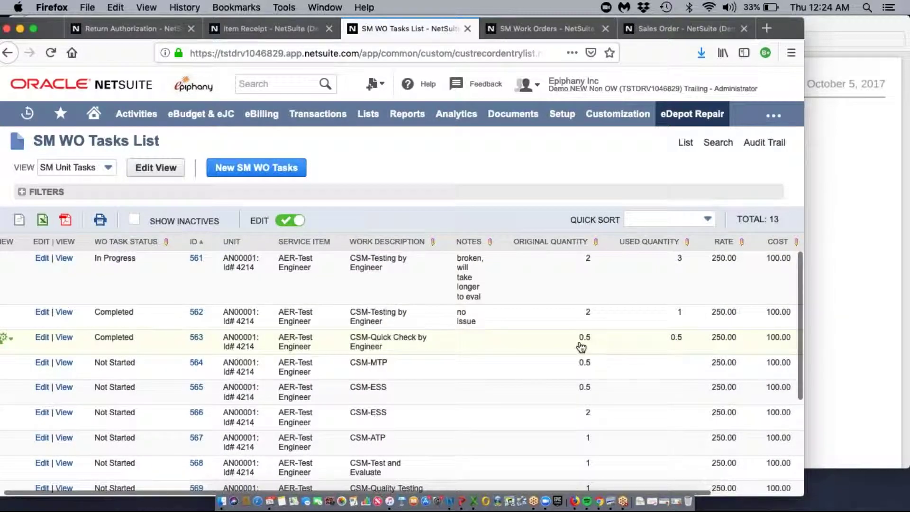
{"action": "scroll", "coordinate": [579, 346], "scroll_direction": "left", "scroll_amount": 1}
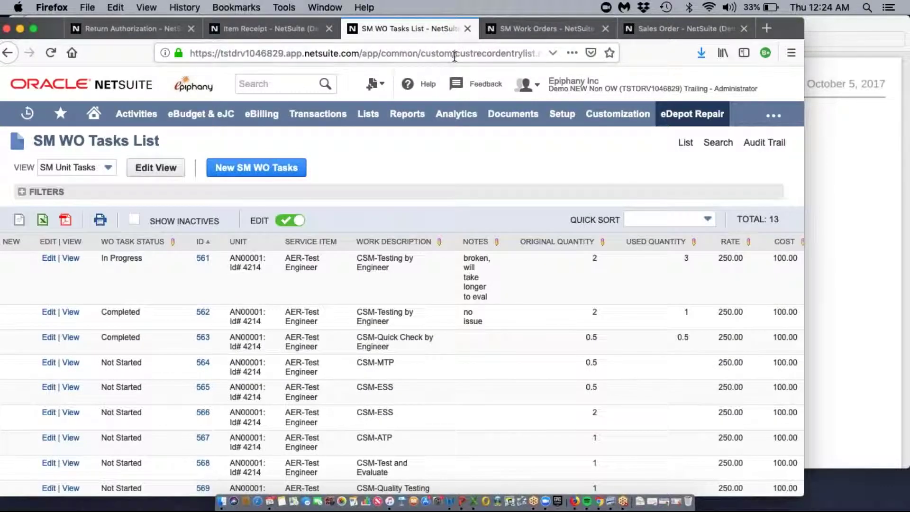
Return to the Button Malfunctioning work order and examine its percent complete against the statuses in its SM WO tasks.
{"action": "left_click", "coordinate": [518, 29]}
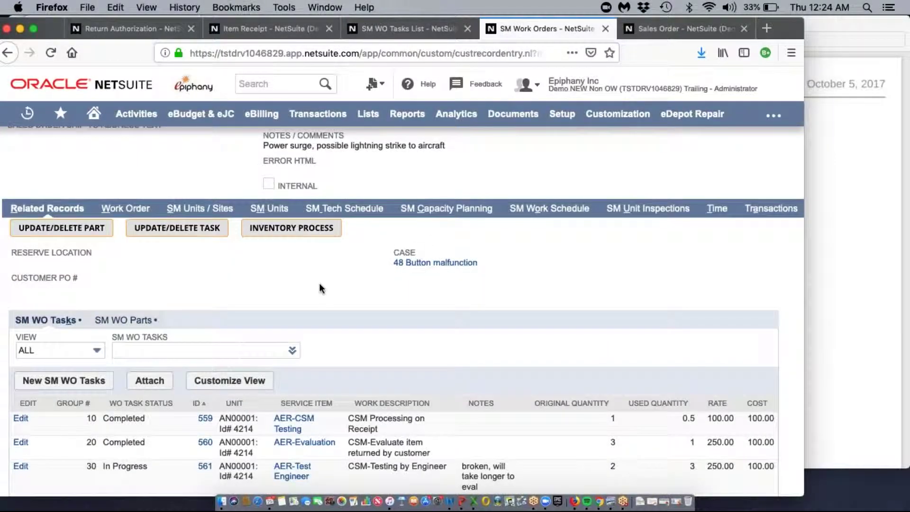
{"action": "scroll", "coordinate": [319, 283], "scroll_direction": "up", "scroll_amount": 5}
{"action": "scroll", "coordinate": [320, 283], "scroll_direction": "up", "scroll_amount": 6}
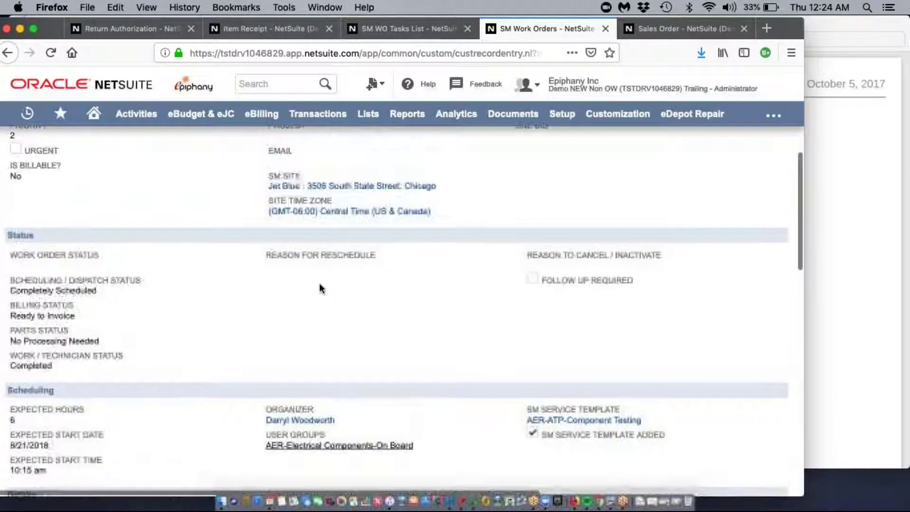
{"action": "scroll", "coordinate": [138, 317], "scroll_direction": "up", "scroll_amount": 6}
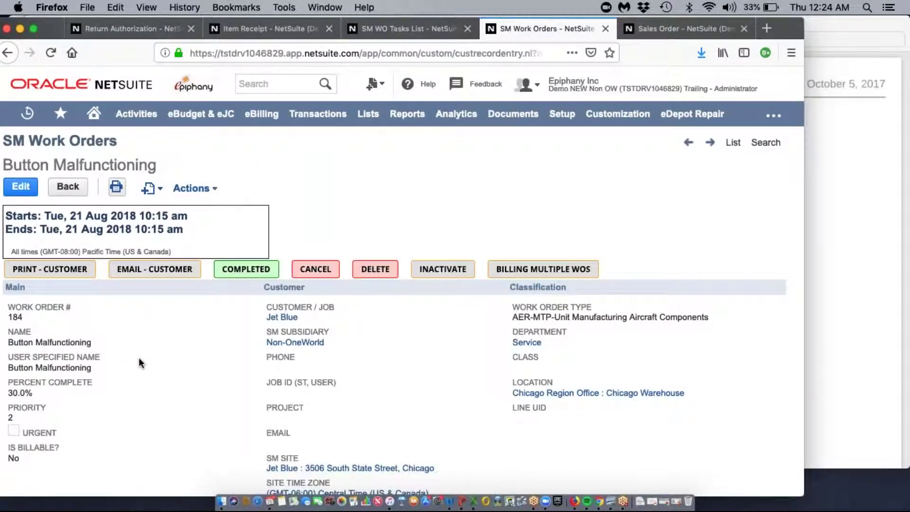
{"action": "scroll", "coordinate": [138, 360], "scroll_direction": "down", "scroll_amount": 7}
{"action": "scroll", "coordinate": [140, 366], "scroll_direction": "down", "scroll_amount": 10}
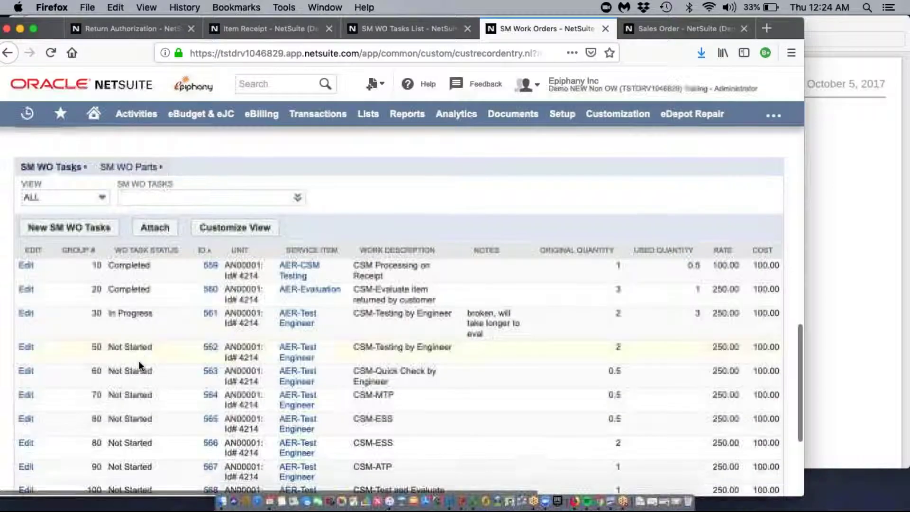
{"action": "scroll", "coordinate": [139, 362], "scroll_direction": "up", "scroll_amount": 2}
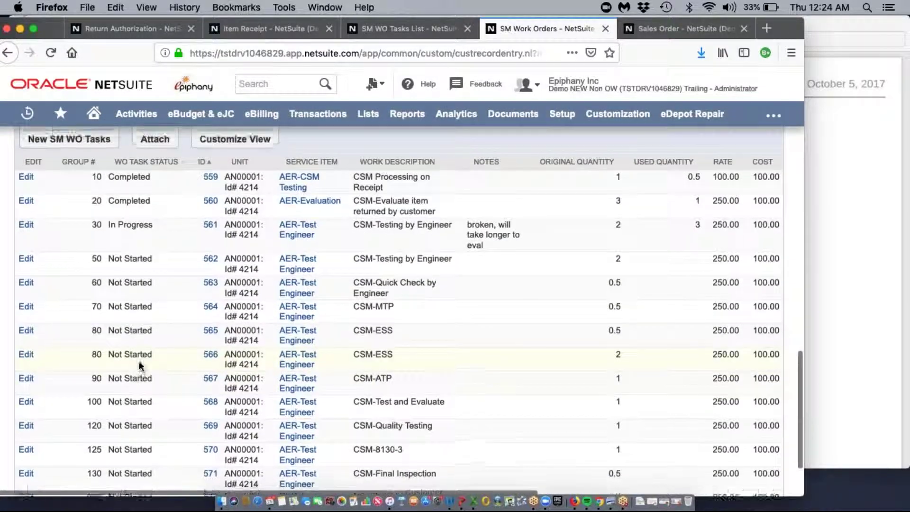
{"action": "scroll", "coordinate": [403, 313], "scroll_direction": "up", "scroll_amount": 10}
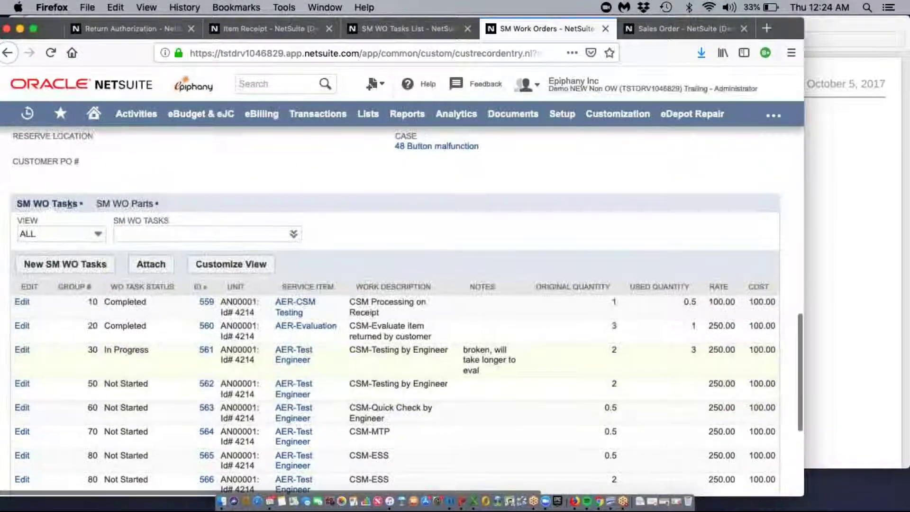
{"action": "scroll", "coordinate": [403, 308], "scroll_direction": "up", "scroll_amount": 15}
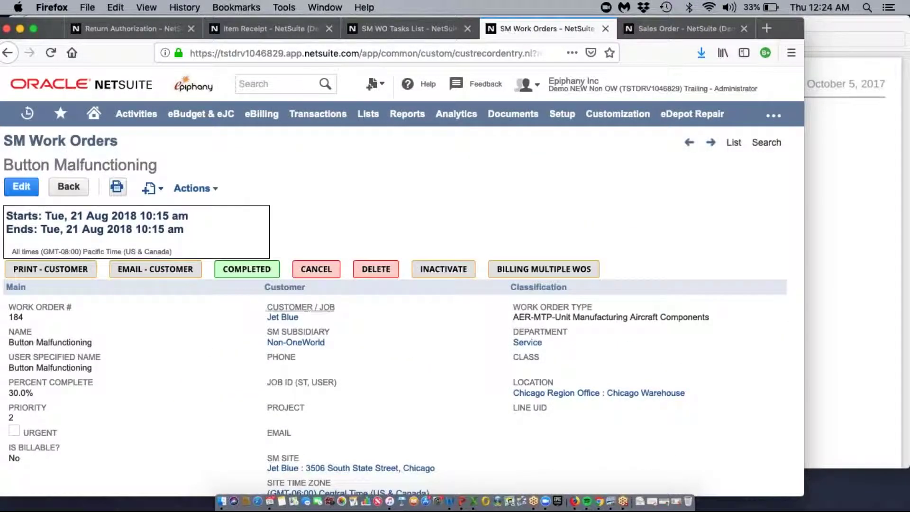
Open the eDepot Repair overview and filter its SM WO Tasks to show all users/technicians.
{"action": "mouse_move", "coordinate": [663, 125]}
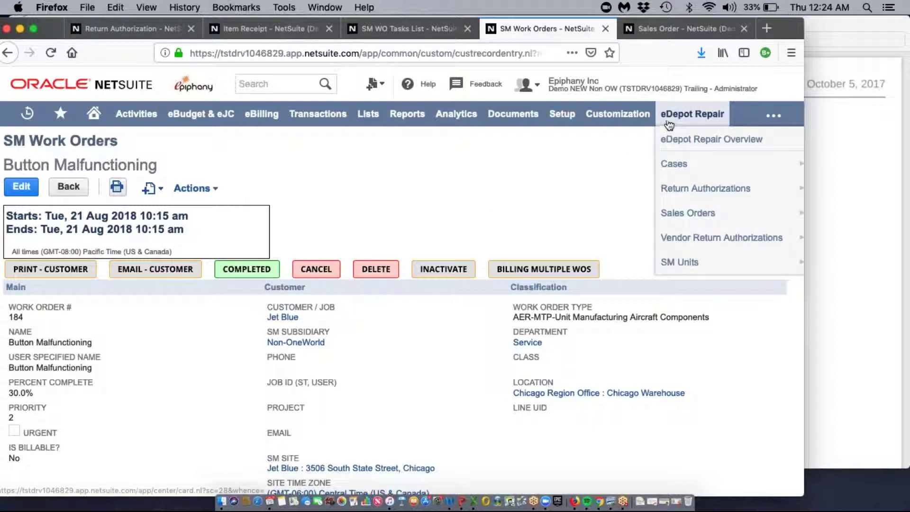
{"action": "left_click", "coordinate": [675, 150]}
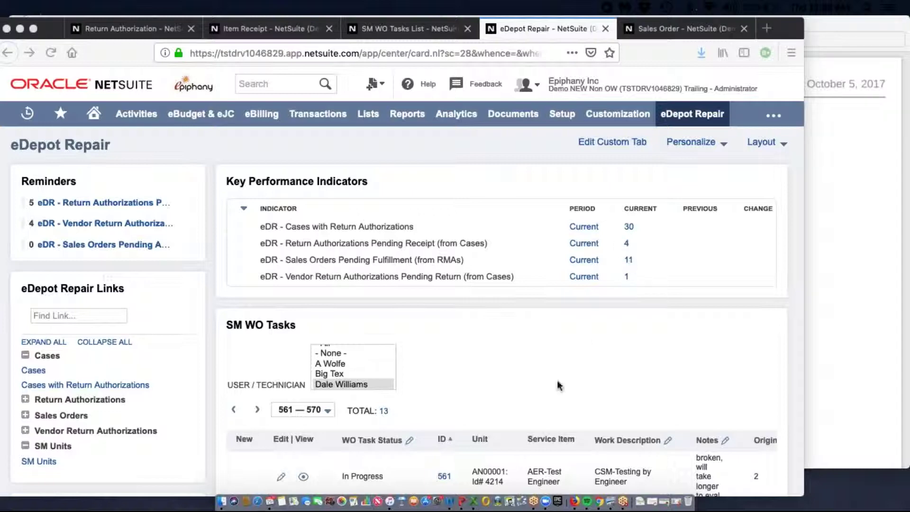
{"action": "scroll", "coordinate": [558, 385], "scroll_direction": "down", "scroll_amount": 5}
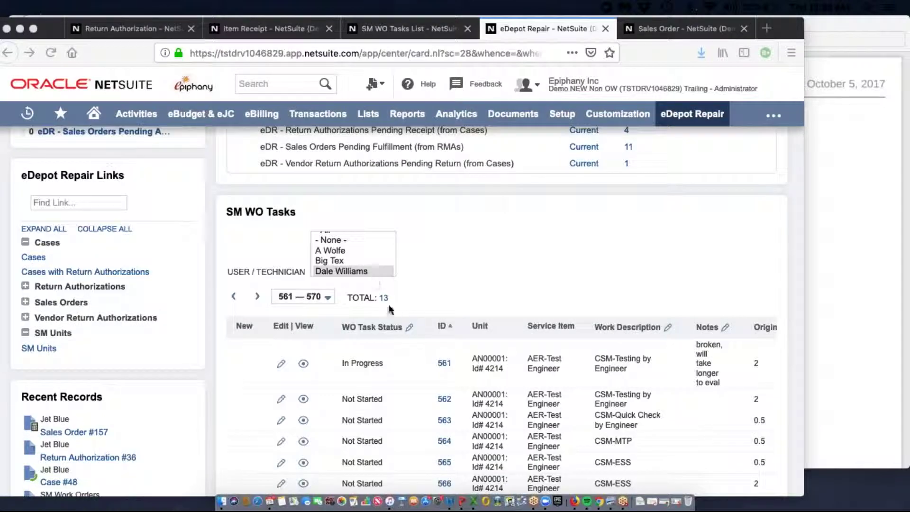
{"action": "scroll", "coordinate": [415, 377], "scroll_direction": "down", "scroll_amount": 3}
{"action": "scroll", "coordinate": [348, 168], "scroll_direction": "up", "scroll_amount": 1}
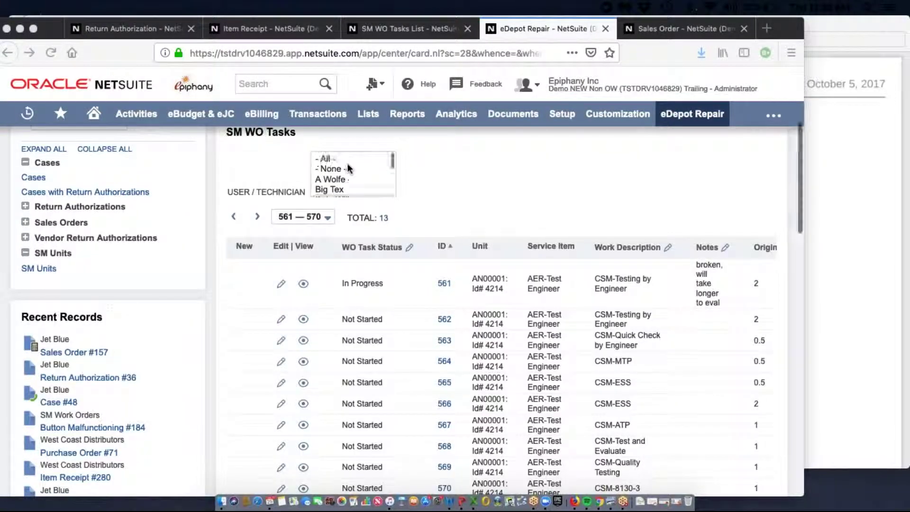
{"action": "left_click", "coordinate": [329, 160]}
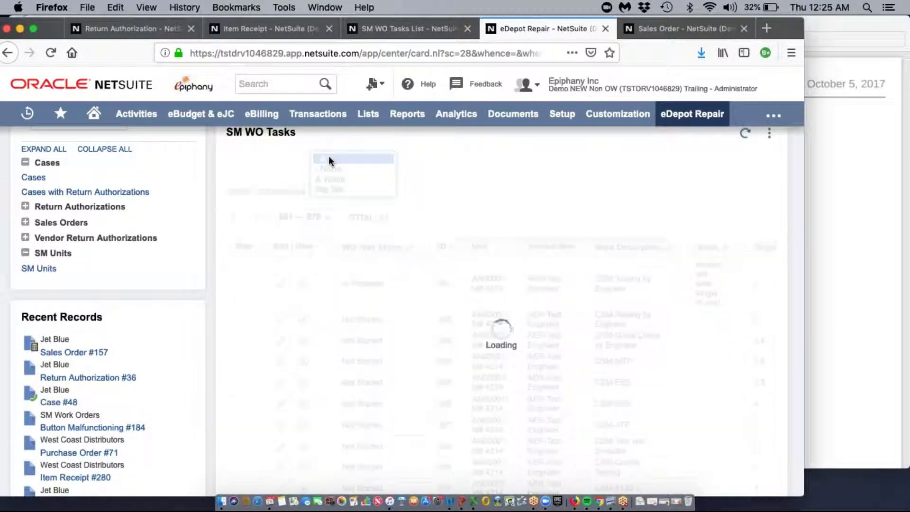
{"action": "scroll", "coordinate": [433, 279], "scroll_direction": "down", "scroll_amount": 1}
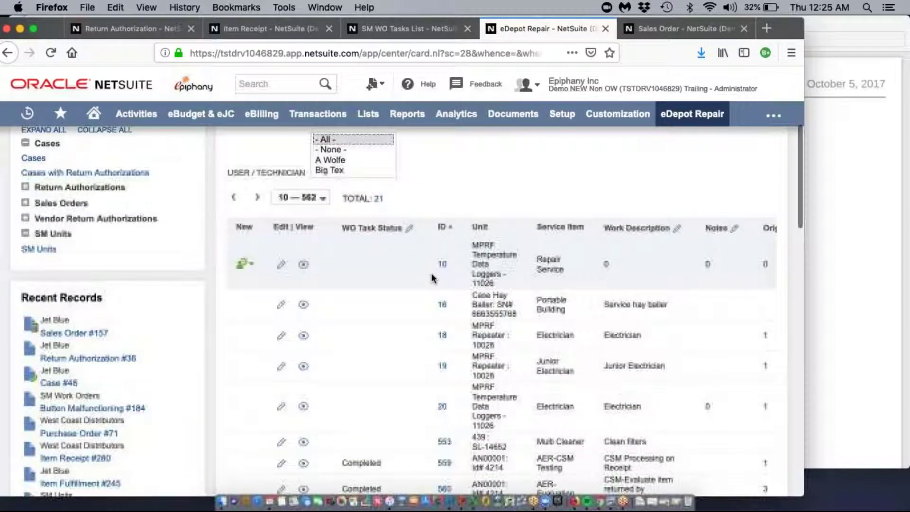
{"action": "scroll", "coordinate": [431, 277], "scroll_direction": "up", "scroll_amount": 2}
{"action": "right_click", "coordinate": [380, 251]}
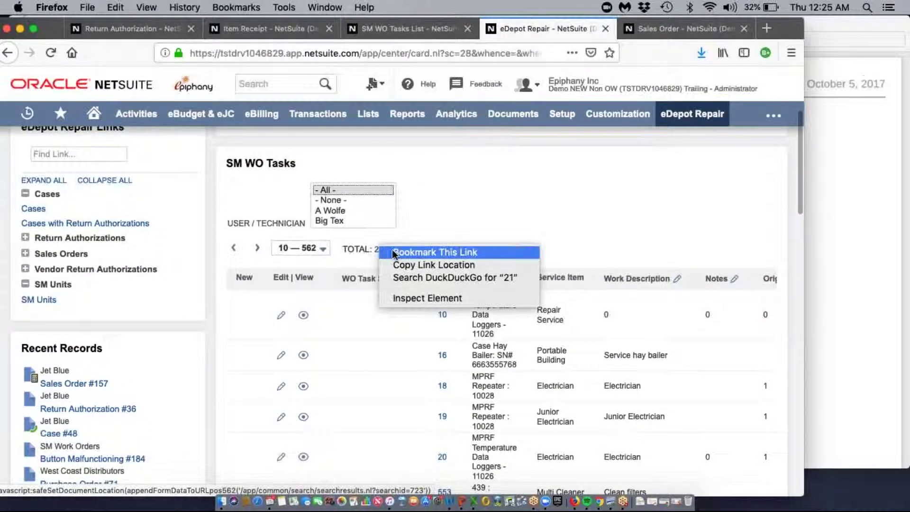
{"action": "left_click", "coordinate": [425, 219]}
{"action": "right_click", "coordinate": [381, 252]}
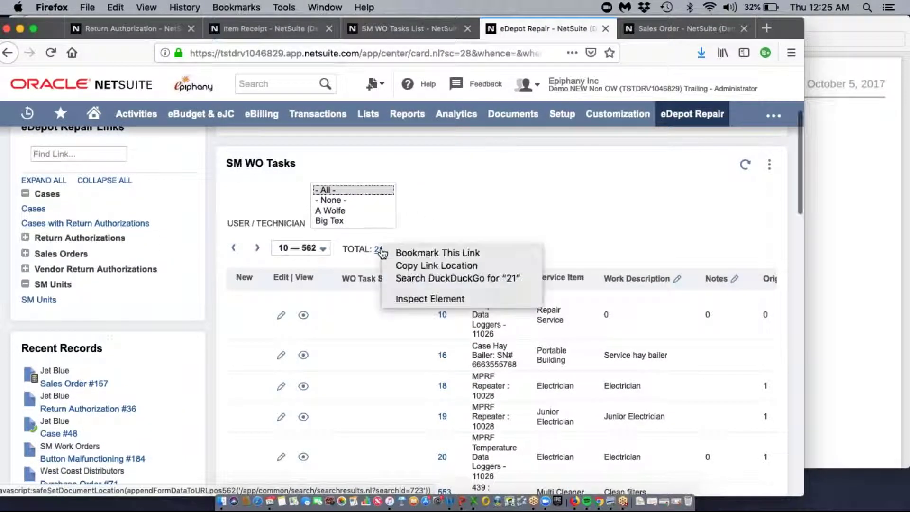
{"action": "left_click", "coordinate": [423, 220]}
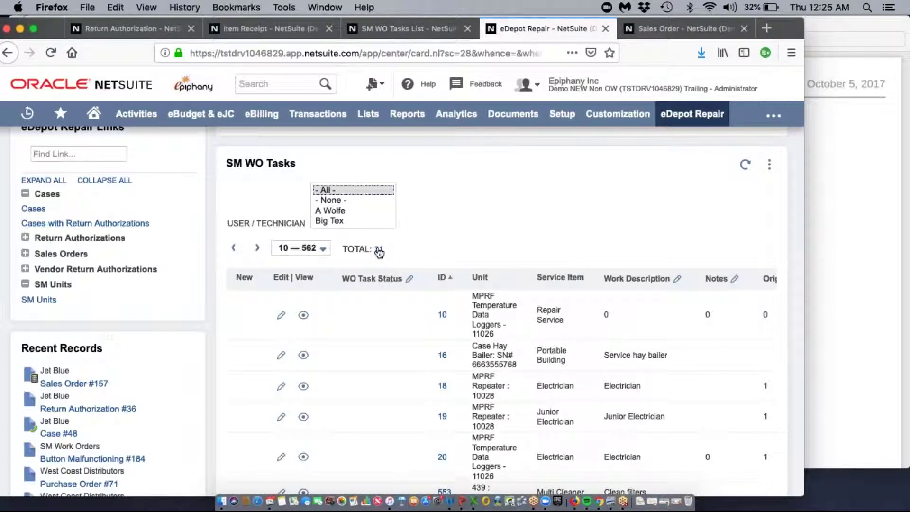
Open the full SM Unit Tasks results from the total of the overview's SM WO Tasks.
{"action": "left_click", "coordinate": [379, 249]}
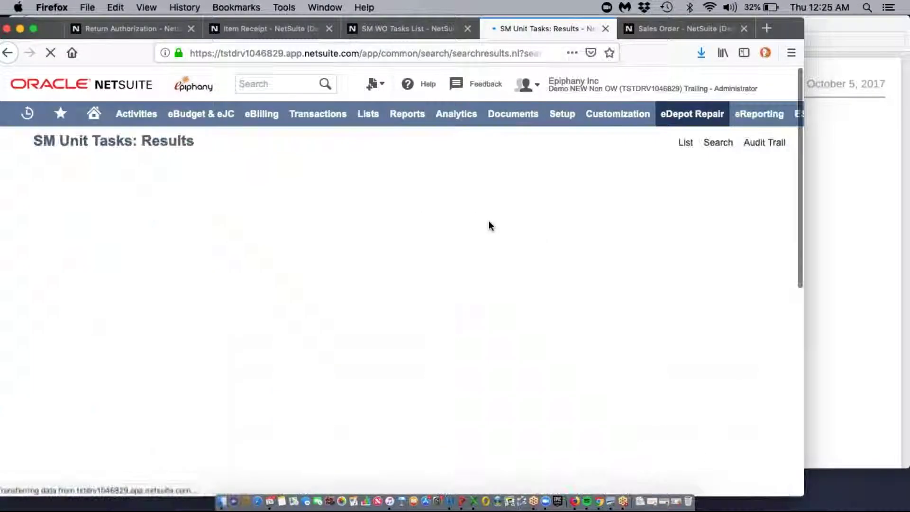
Look through the SM Unit Tasks results for all technicians and return to the eDepot Repair overview.
{"action": "scroll", "coordinate": [469, 294], "scroll_direction": "down", "scroll_amount": 2}
{"action": "scroll", "coordinate": [462, 329], "scroll_direction": "up", "scroll_amount": 2}
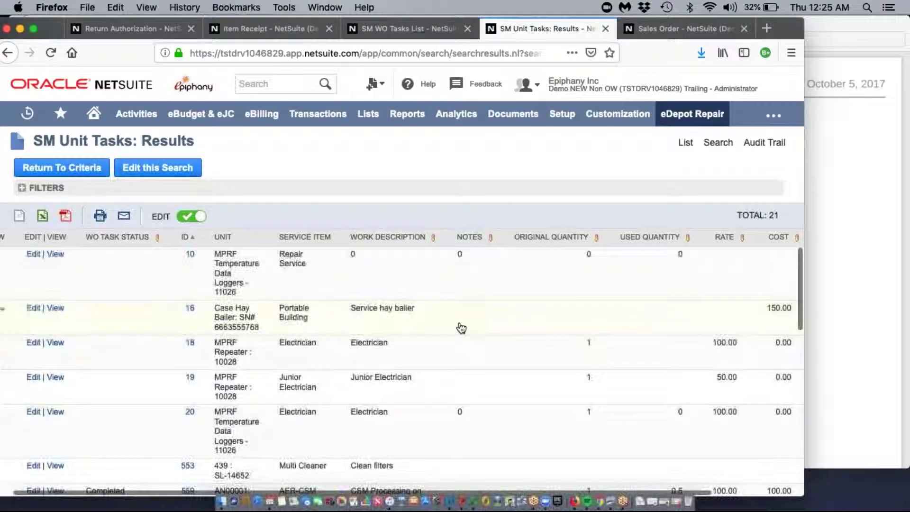
{"action": "mouse_move", "coordinate": [683, 118]}
{"action": "left_click", "coordinate": [683, 140]}
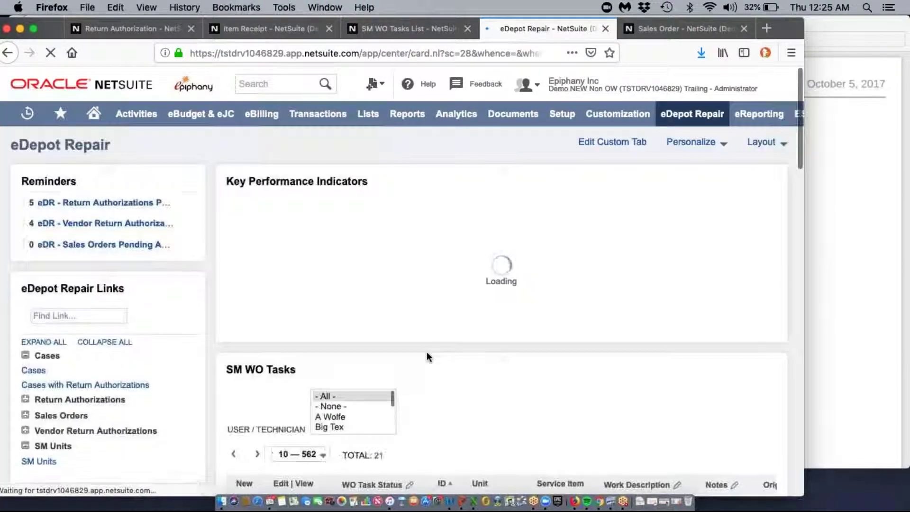
Review the overview's Cases with Return Authorizations and the Return Authorizations Pending Receipt (from Cases).
{"action": "scroll", "coordinate": [428, 356], "scroll_direction": "down", "scroll_amount": 1}
{"action": "scroll", "coordinate": [428, 357], "scroll_direction": "down", "scroll_amount": 12}
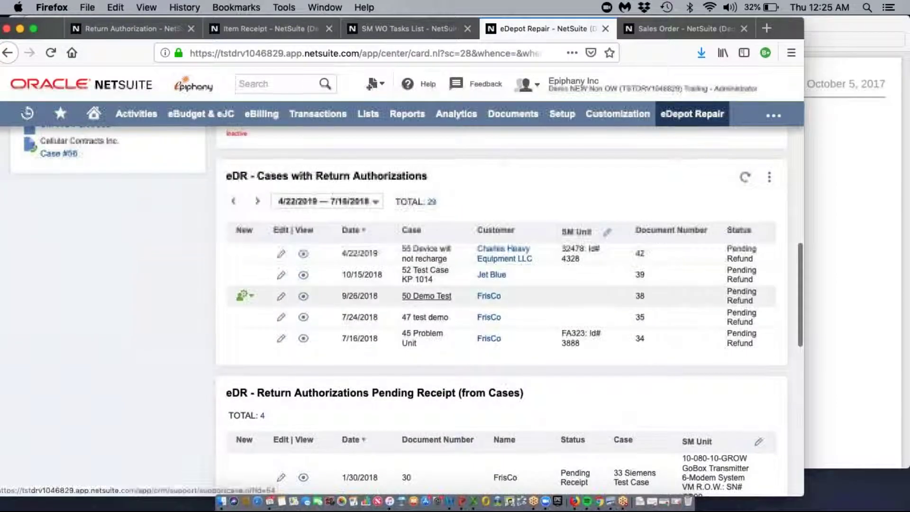
{"action": "left_click", "coordinate": [353, 203]}
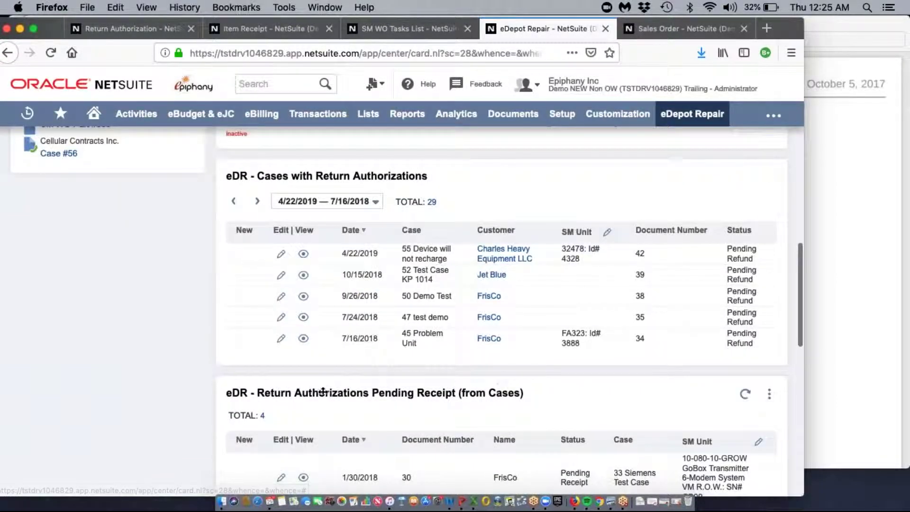
{"action": "scroll", "coordinate": [322, 423], "scroll_direction": "down", "scroll_amount": 5}
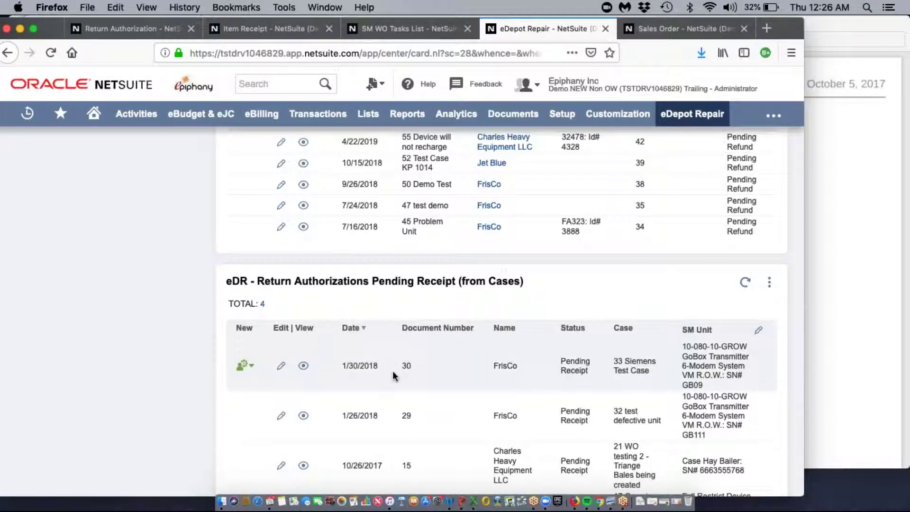
{"action": "scroll", "coordinate": [400, 386], "scroll_direction": "down", "scroll_amount": 5}
{"action": "scroll", "coordinate": [401, 386], "scroll_direction": "down", "scroll_amount": 5}
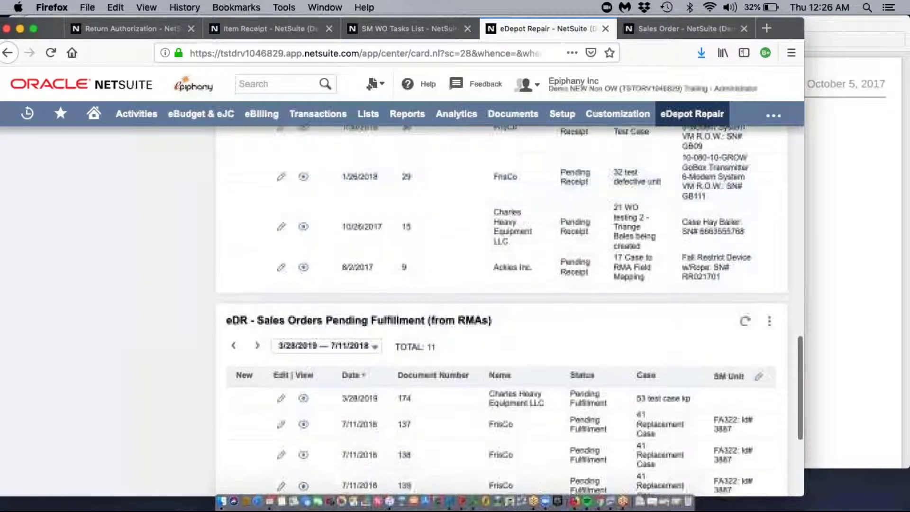
Compare the Sales Orders Pending Fulfillment (from RMAs) with the Vendor Return Authorizations Pending Return, then go back to the Key Performance Indicators.
{"action": "scroll", "coordinate": [422, 363], "scroll_direction": "down", "scroll_amount": 4}
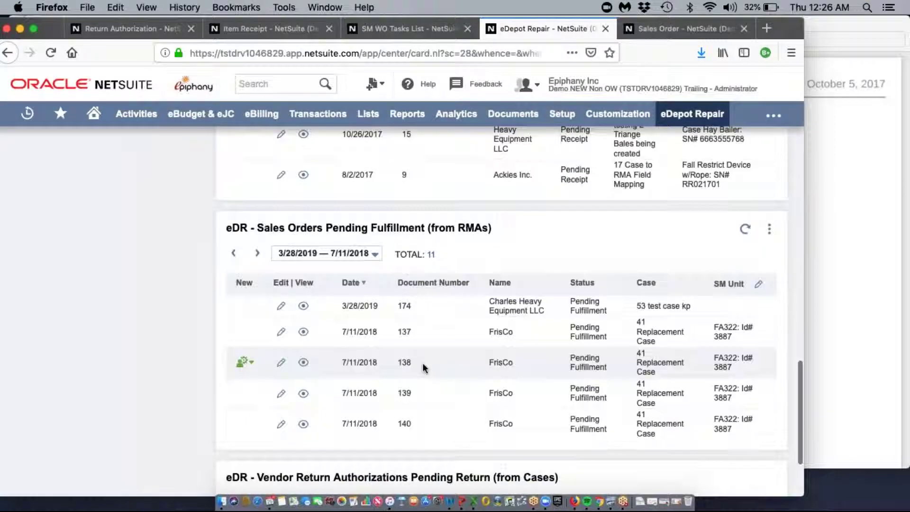
{"action": "scroll", "coordinate": [423, 363], "scroll_direction": "down", "scroll_amount": 4}
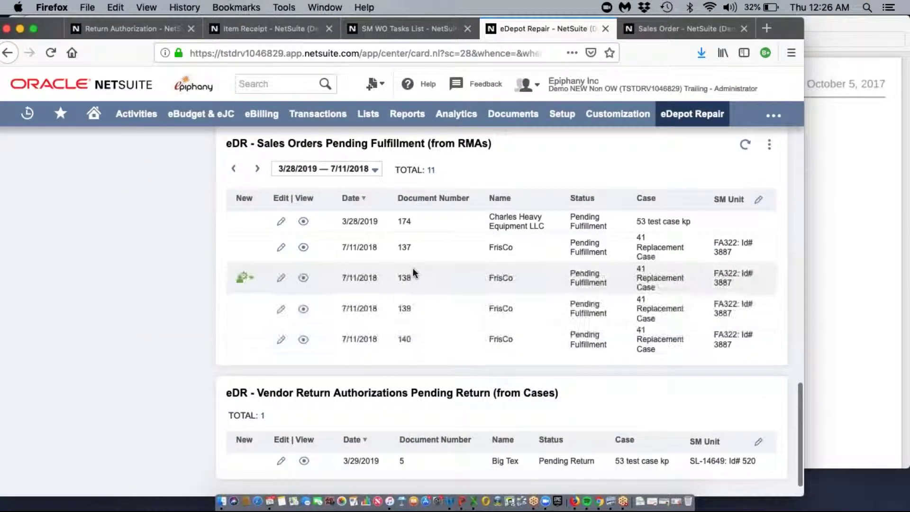
{"action": "scroll", "coordinate": [383, 429], "scroll_direction": "down", "scroll_amount": 2}
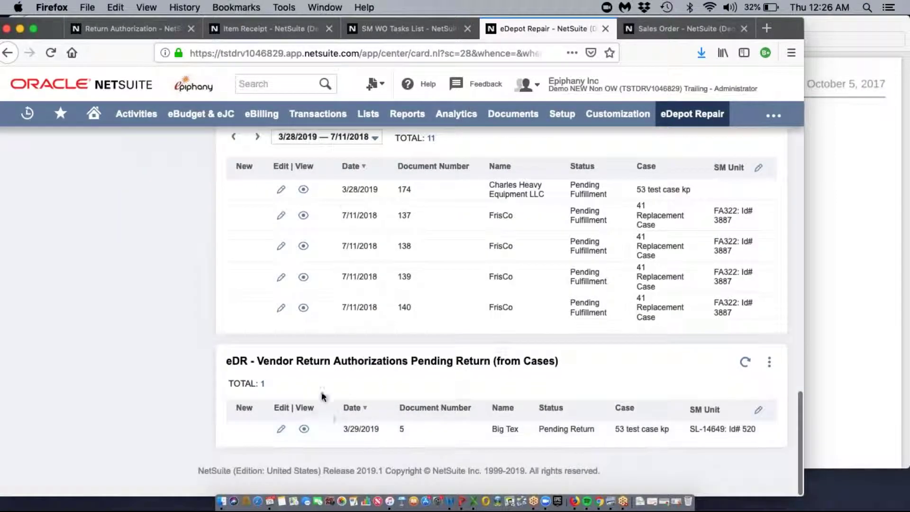
{"action": "scroll", "coordinate": [383, 341], "scroll_direction": "up", "scroll_amount": 7}
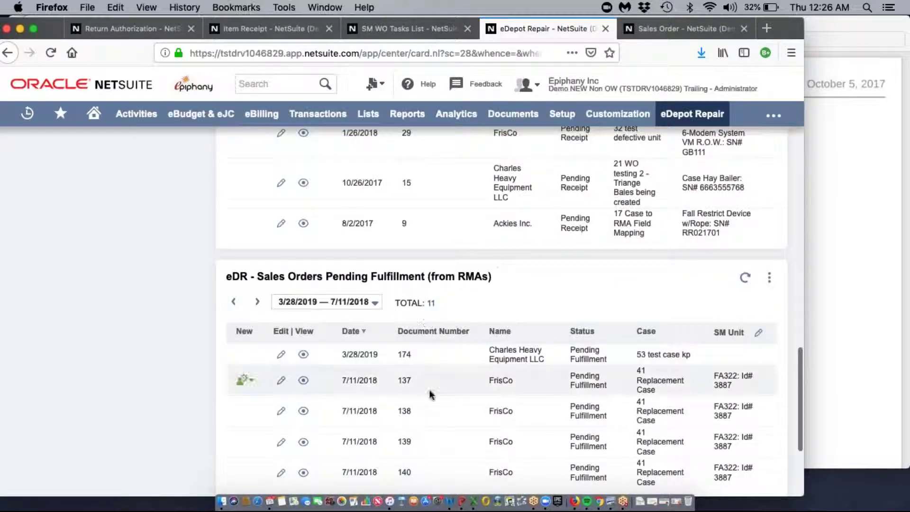
{"action": "scroll", "coordinate": [429, 389], "scroll_direction": "down", "scroll_amount": 7}
{"action": "scroll", "coordinate": [428, 388], "scroll_direction": "up", "scroll_amount": 7}
{"action": "scroll", "coordinate": [436, 370], "scroll_direction": "up", "scroll_amount": 20}
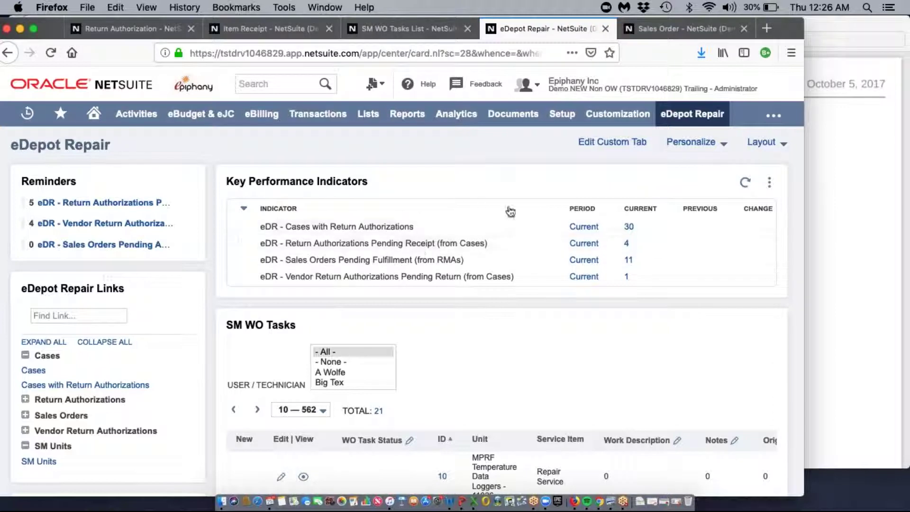
Switch to Preview to show the eDepot Repair Processes diagrams in eDepot Repair (1).pdf.
{"action": "left_click", "coordinate": [809, 279]}
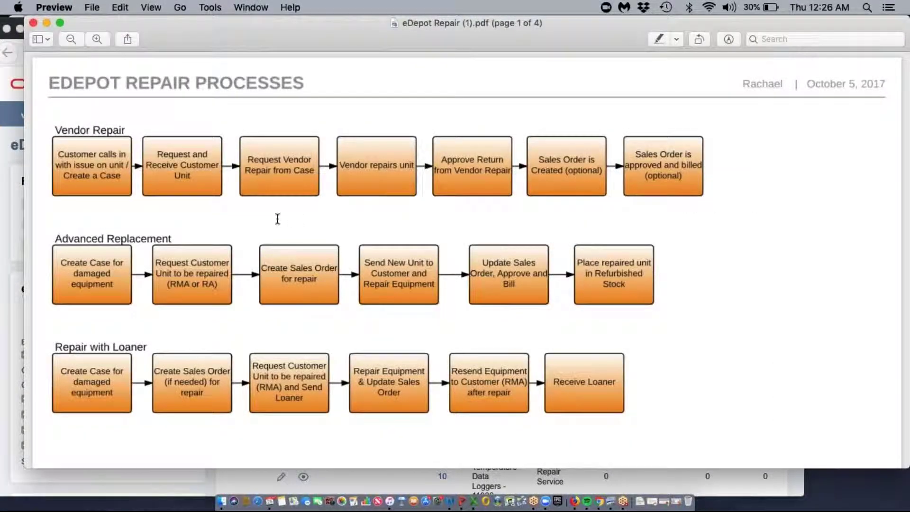